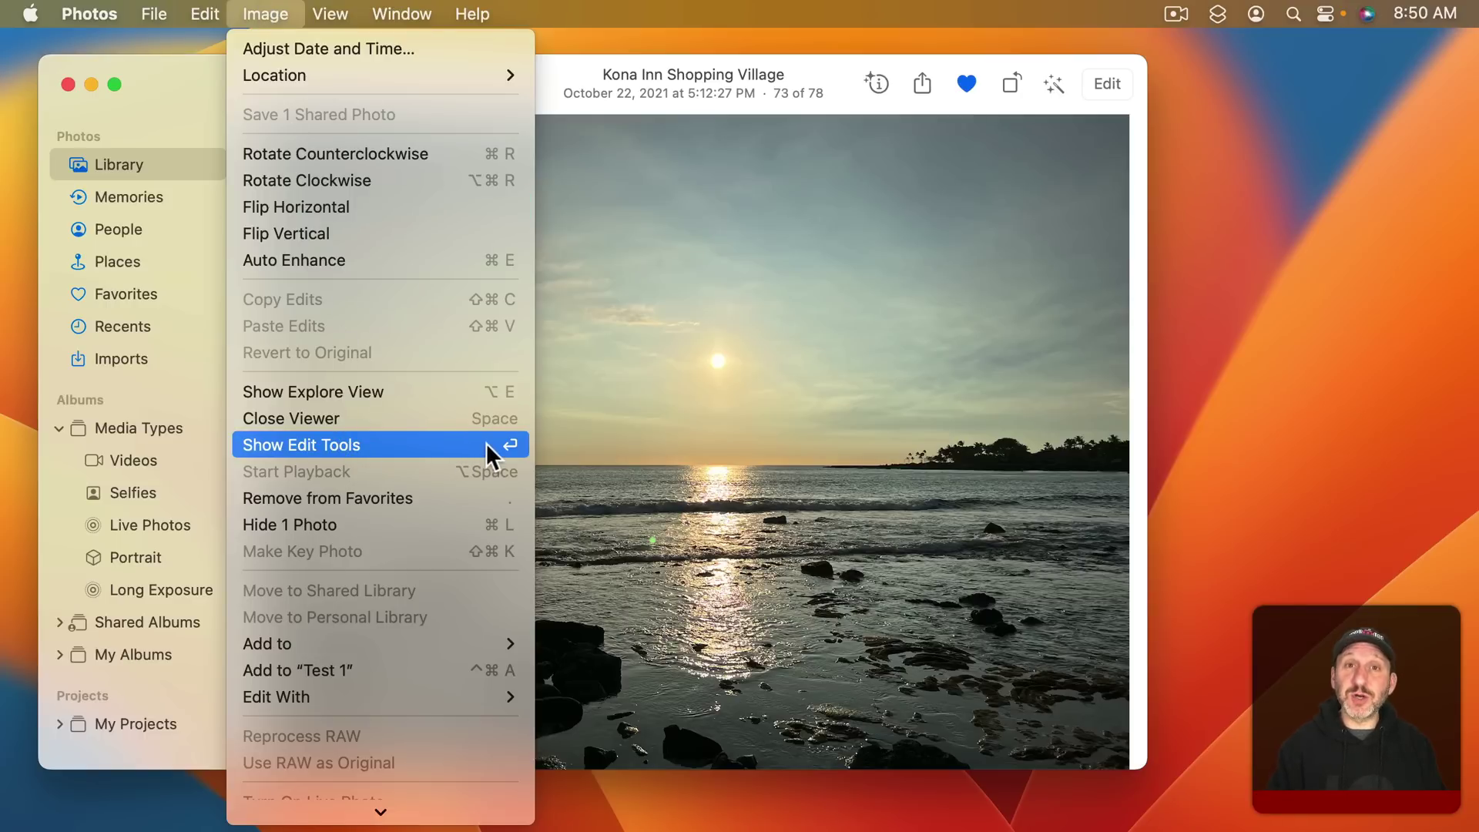
- Open the sunset photo in the Crop editor and crop it inward from the lower-left corner to remove the foreground rocks
{"action": "key", "text": "Return"}
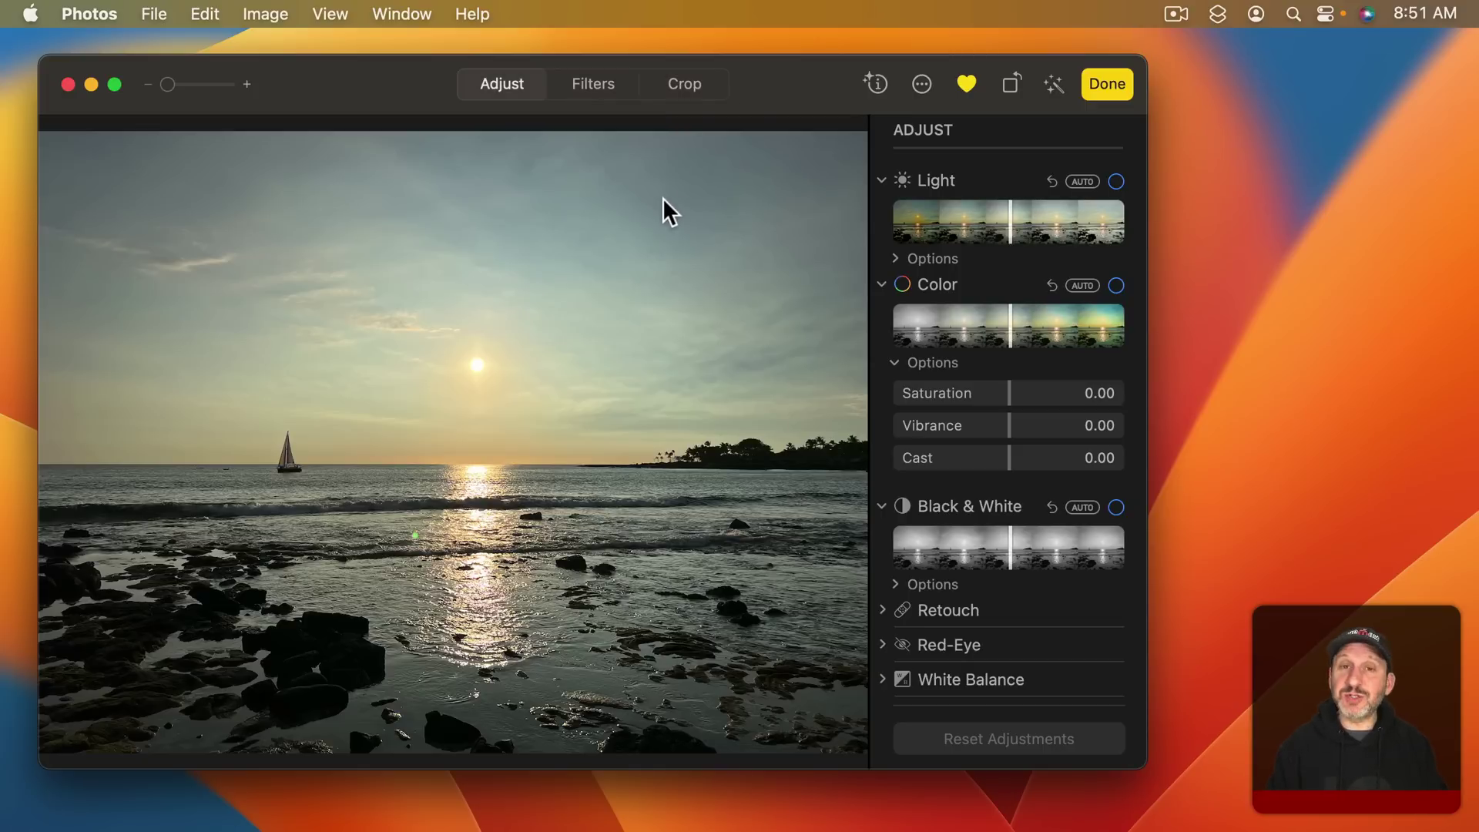
{"action": "key", "text": "c"}
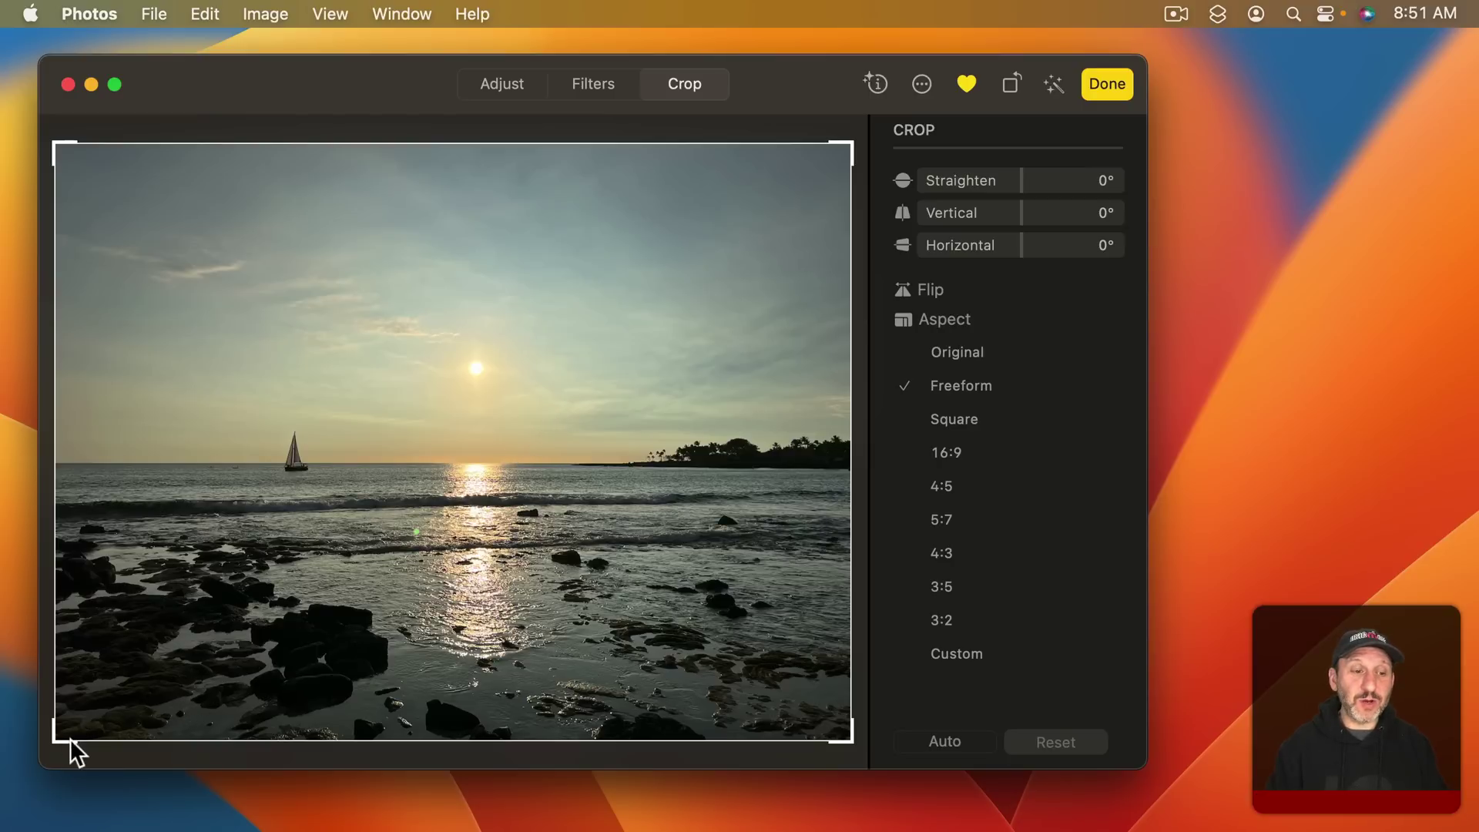
{"action": "left_click_drag", "start_coordinate": [57, 734], "coordinate": [136, 587]}
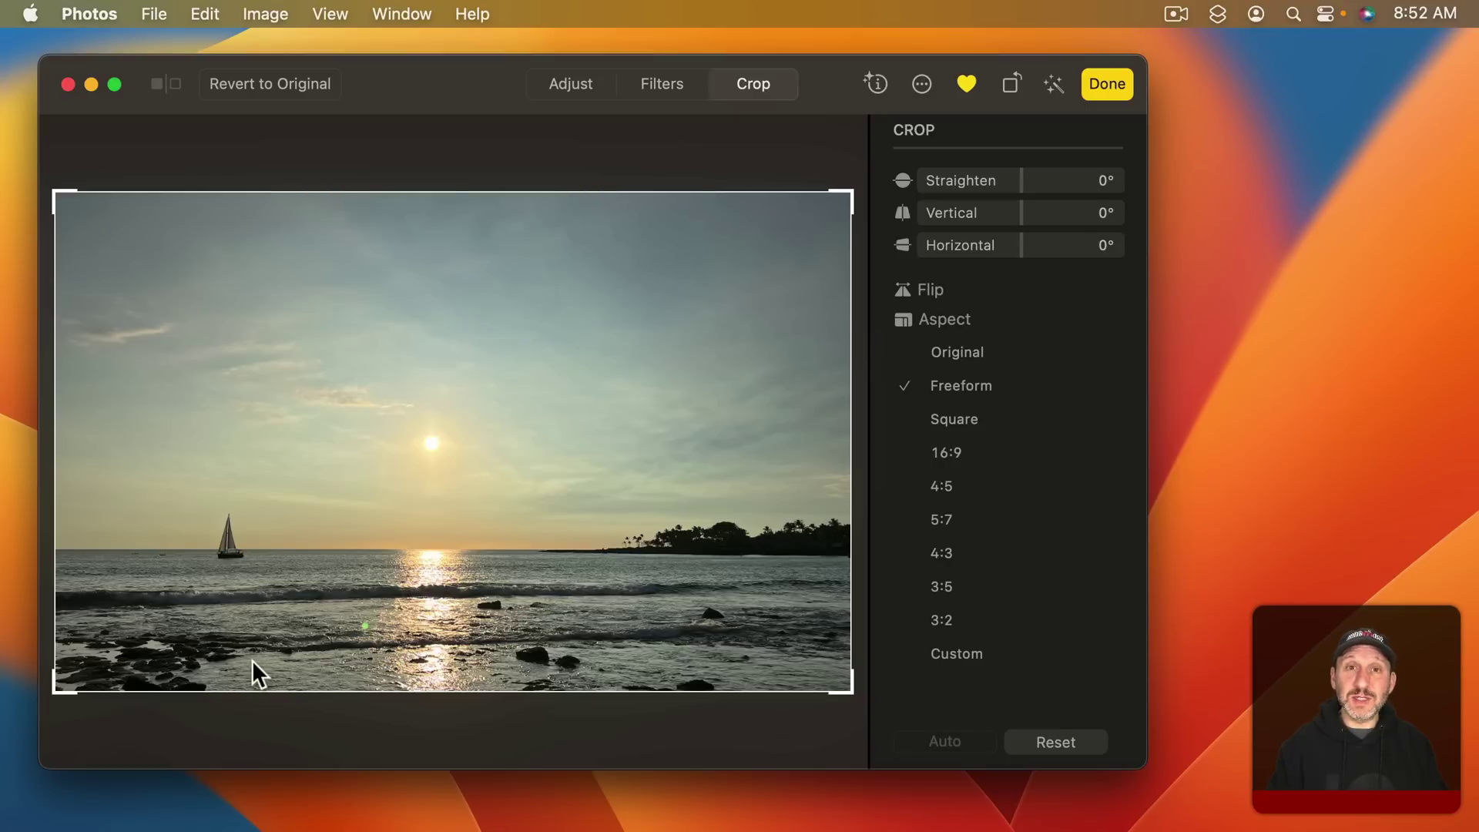
{"action": "left_click_drag", "start_coordinate": [58, 691], "coordinate": [125, 638]}
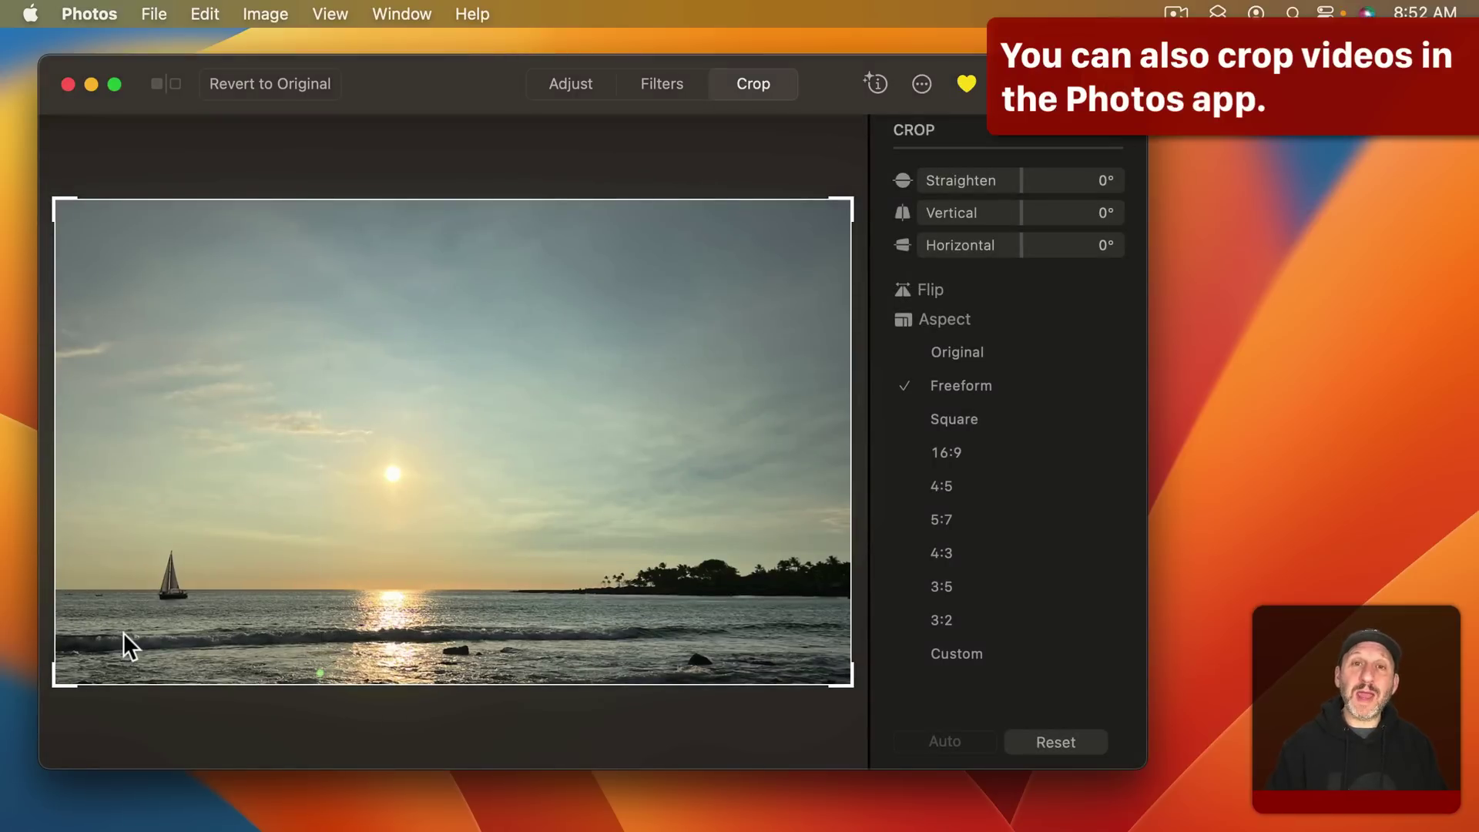
- Readjust the crop frame from its lower-left corner and edges, including a resize symmetric about the frame's center
{"action": "left_click_drag", "start_coordinate": [56, 678], "coordinate": [4, 717]}
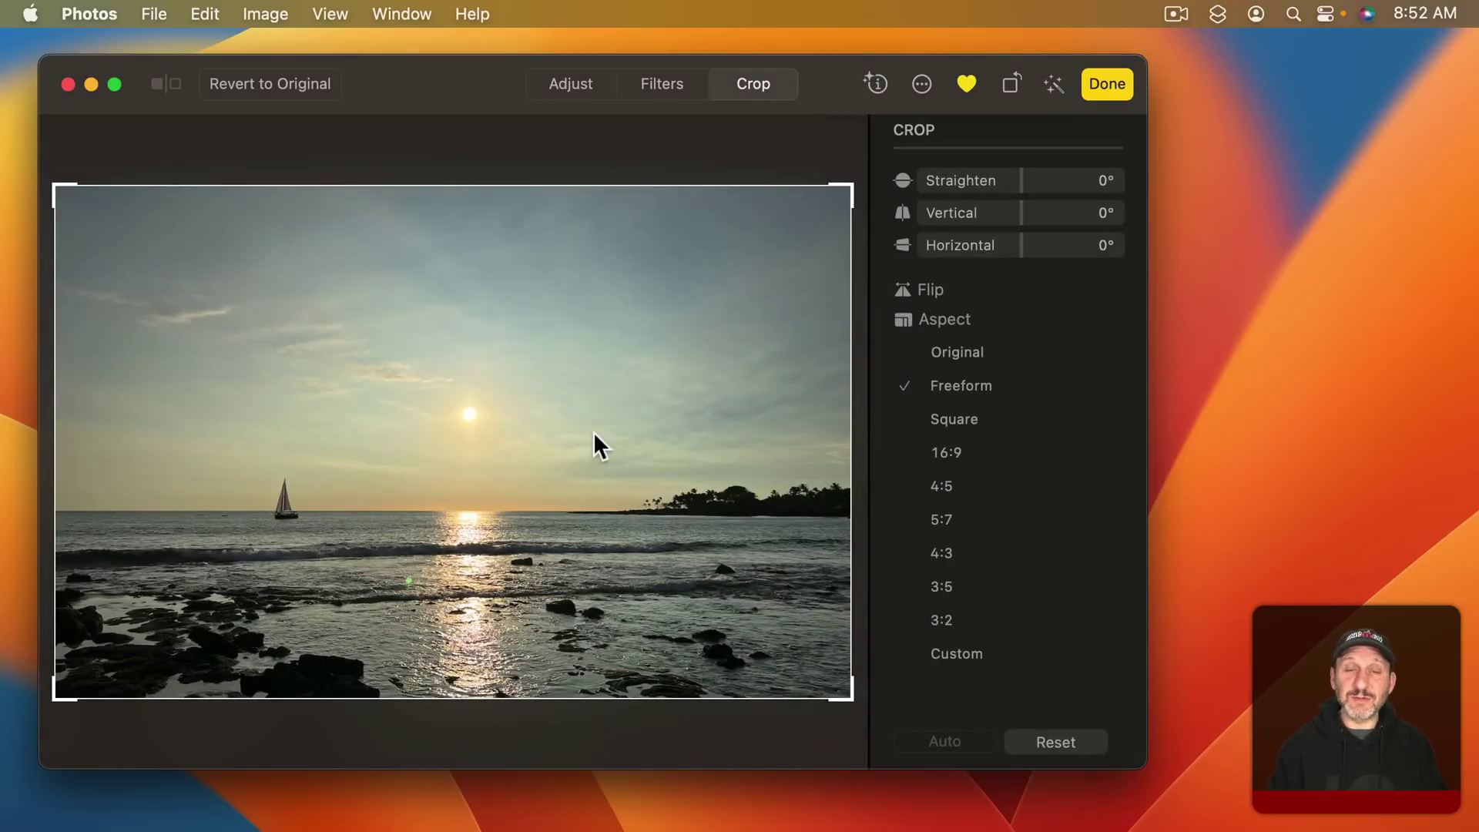
{"action": "mouse_move", "coordinate": [53, 436]}
{"action": "left_mouse_down"}
{"action": "mouse_move", "coordinate": [122, 436]}
{"action": "mouse_move", "coordinate": [53, 437]}
{"action": "left_mouse_up"}
{"action": "mouse_move", "coordinate": [393, 202]}
{"action": "left_mouse_down"}
{"action": "mouse_move", "coordinate": [393, 324]}
{"action": "mouse_move", "coordinate": [401, 204]}
{"action": "left_mouse_up"}
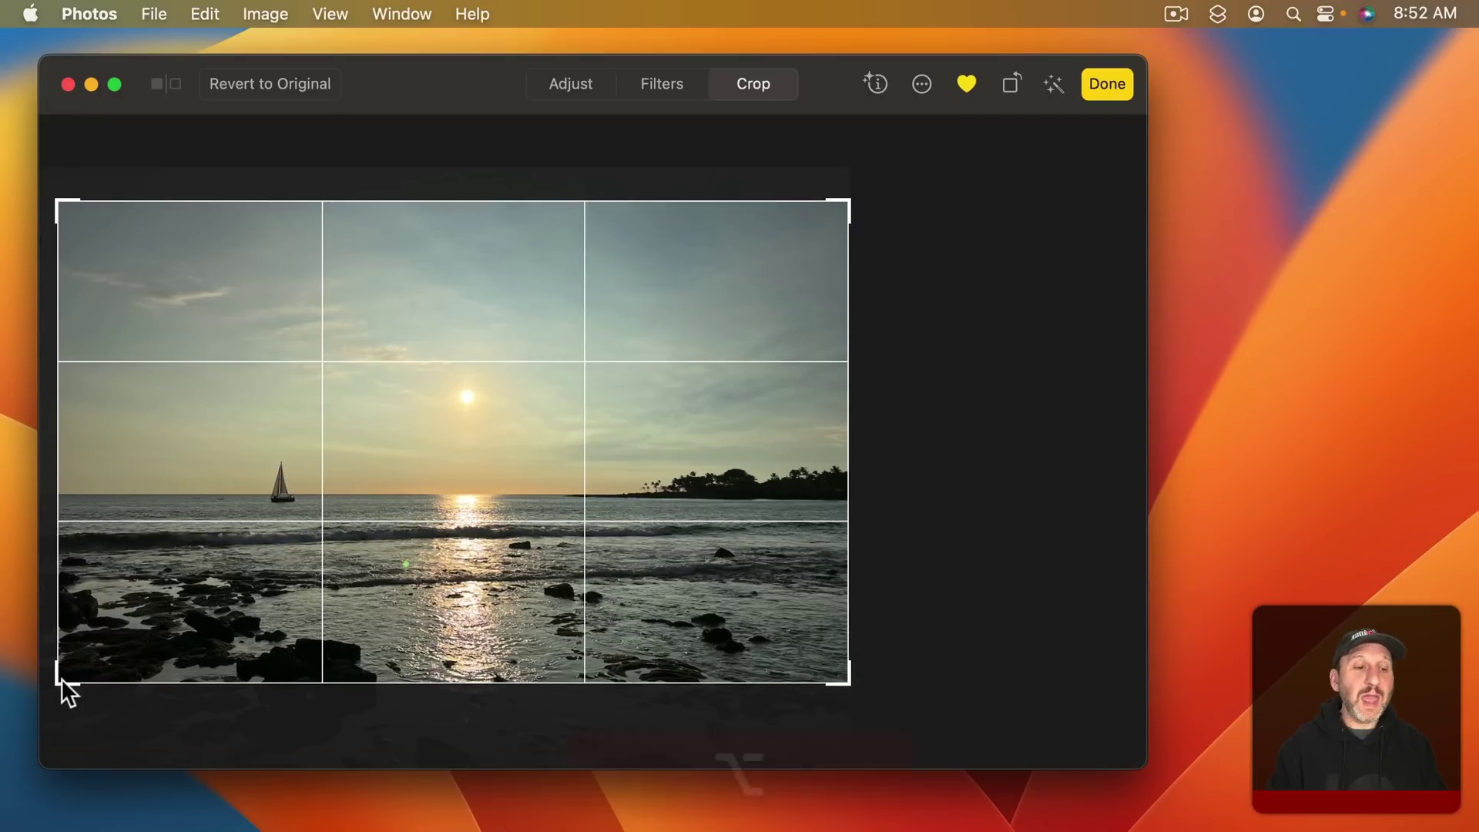
{"action": "left_click_drag", "start_coordinate": [62, 680], "coordinate": [235, 497]}
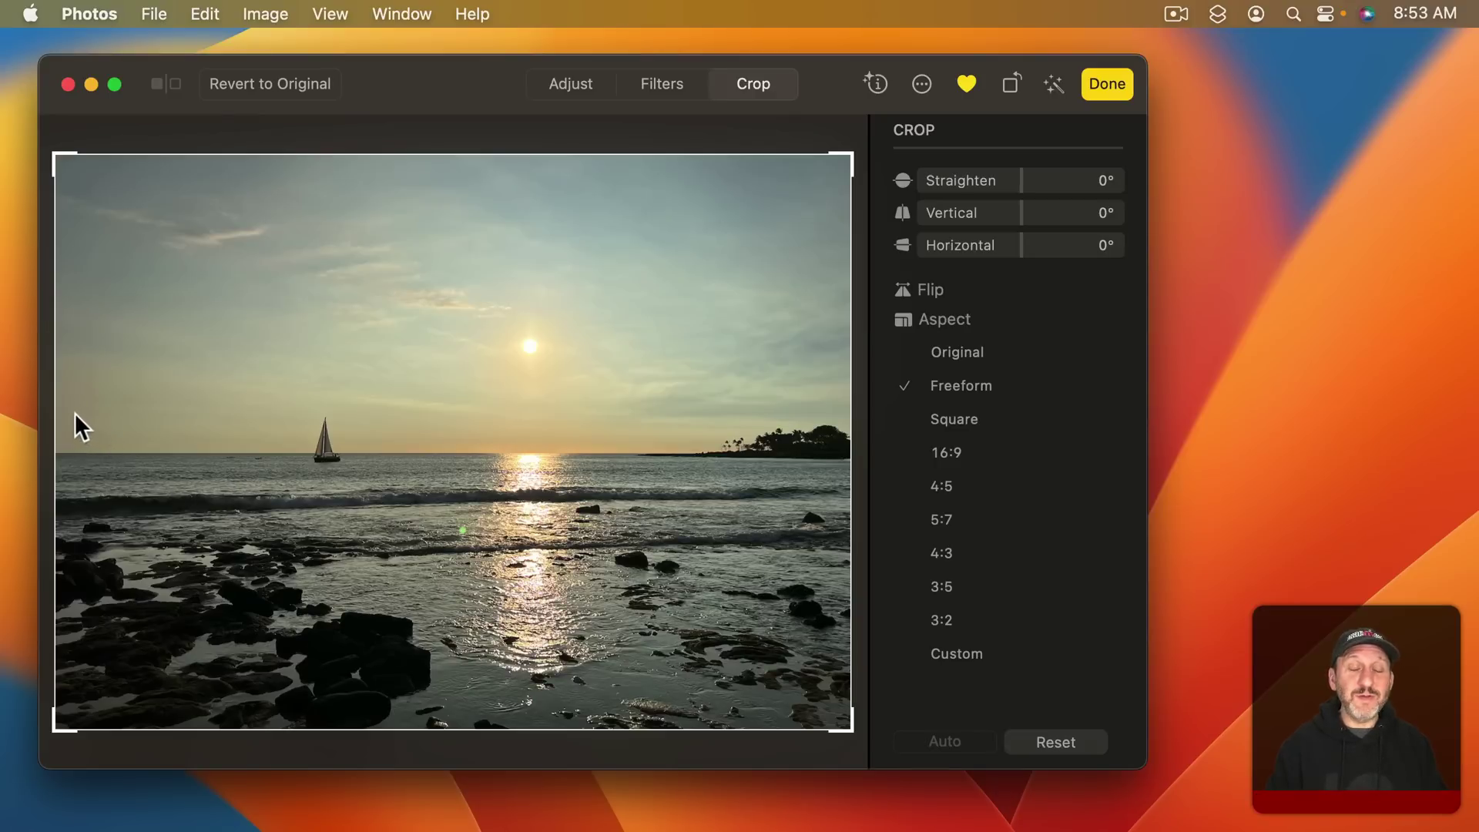
{"action": "mouse_move", "coordinate": [58, 409]}
{"action": "left_mouse_down"}
{"action": "mouse_move", "coordinate": [297, 395]}
{"action": "mouse_move", "coordinate": [54, 418]}
{"action": "left_mouse_up"}
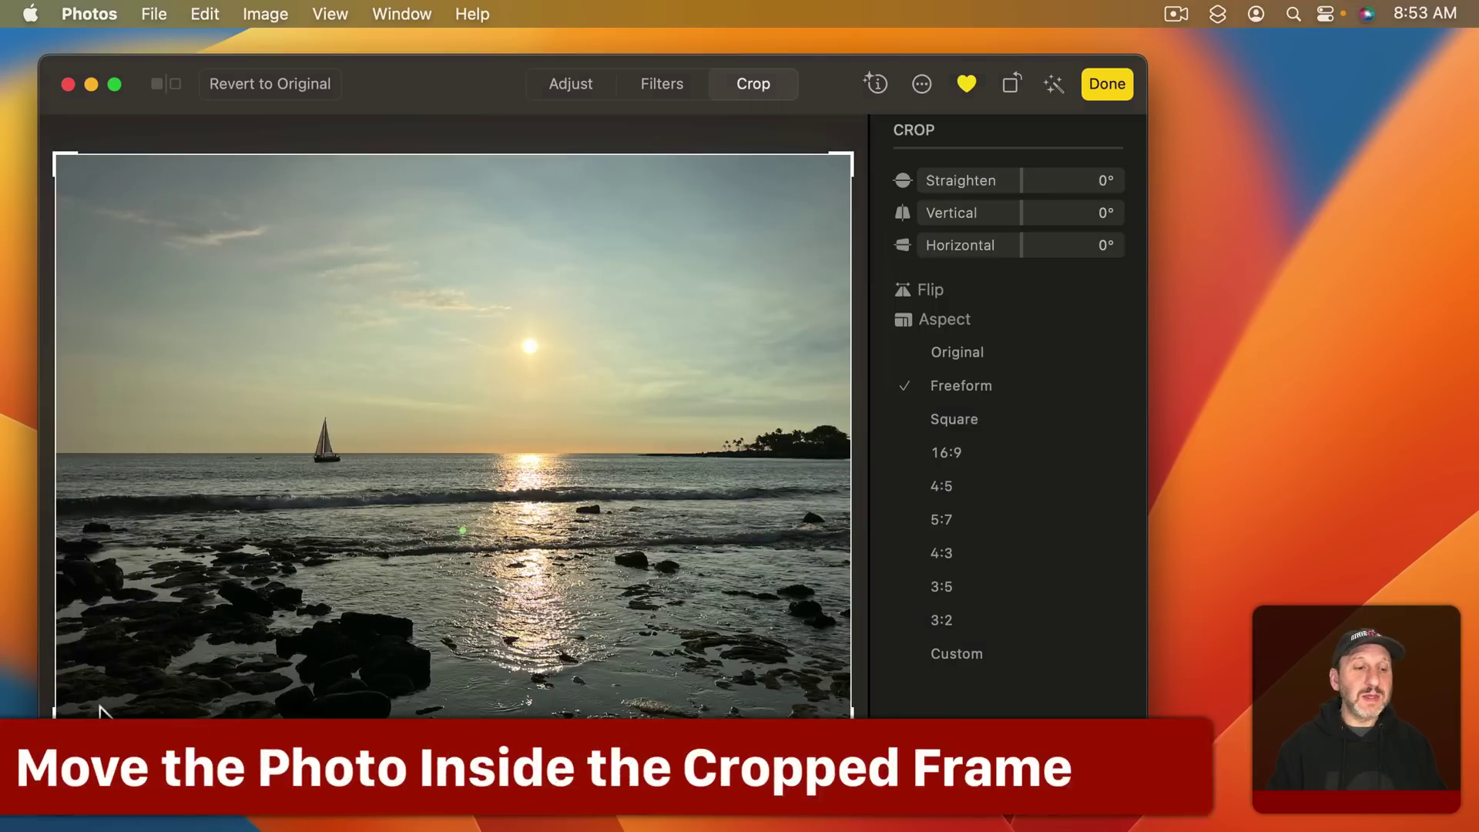
- Tighten the crop from its lower-left corner, and move and zoom the photo inside the cropped frame
{"action": "left_click_drag", "start_coordinate": [60, 715], "coordinate": [229, 520]}
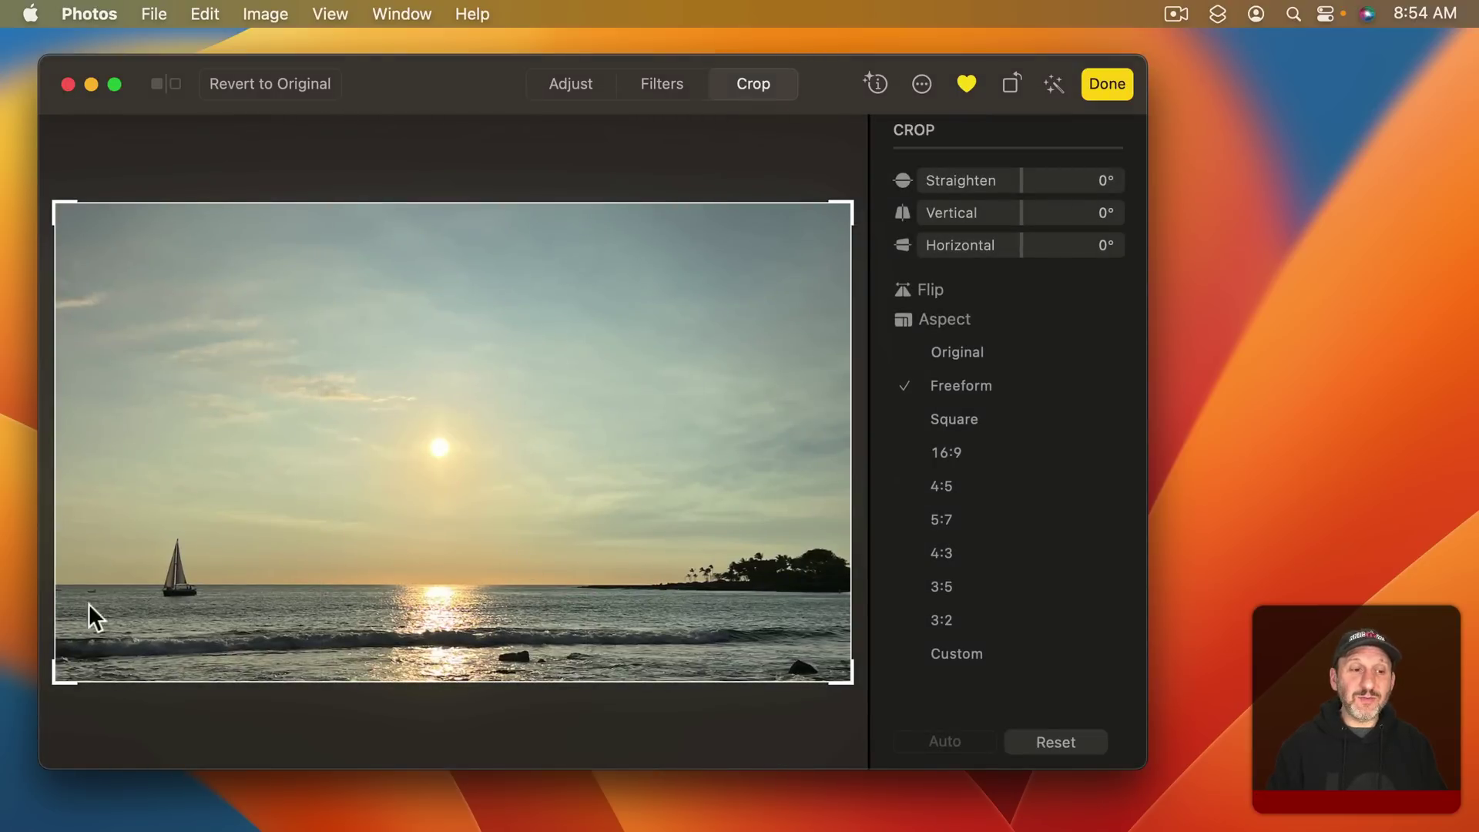
{"action": "left_click_drag", "start_coordinate": [445, 595], "coordinate": [590, 515]}
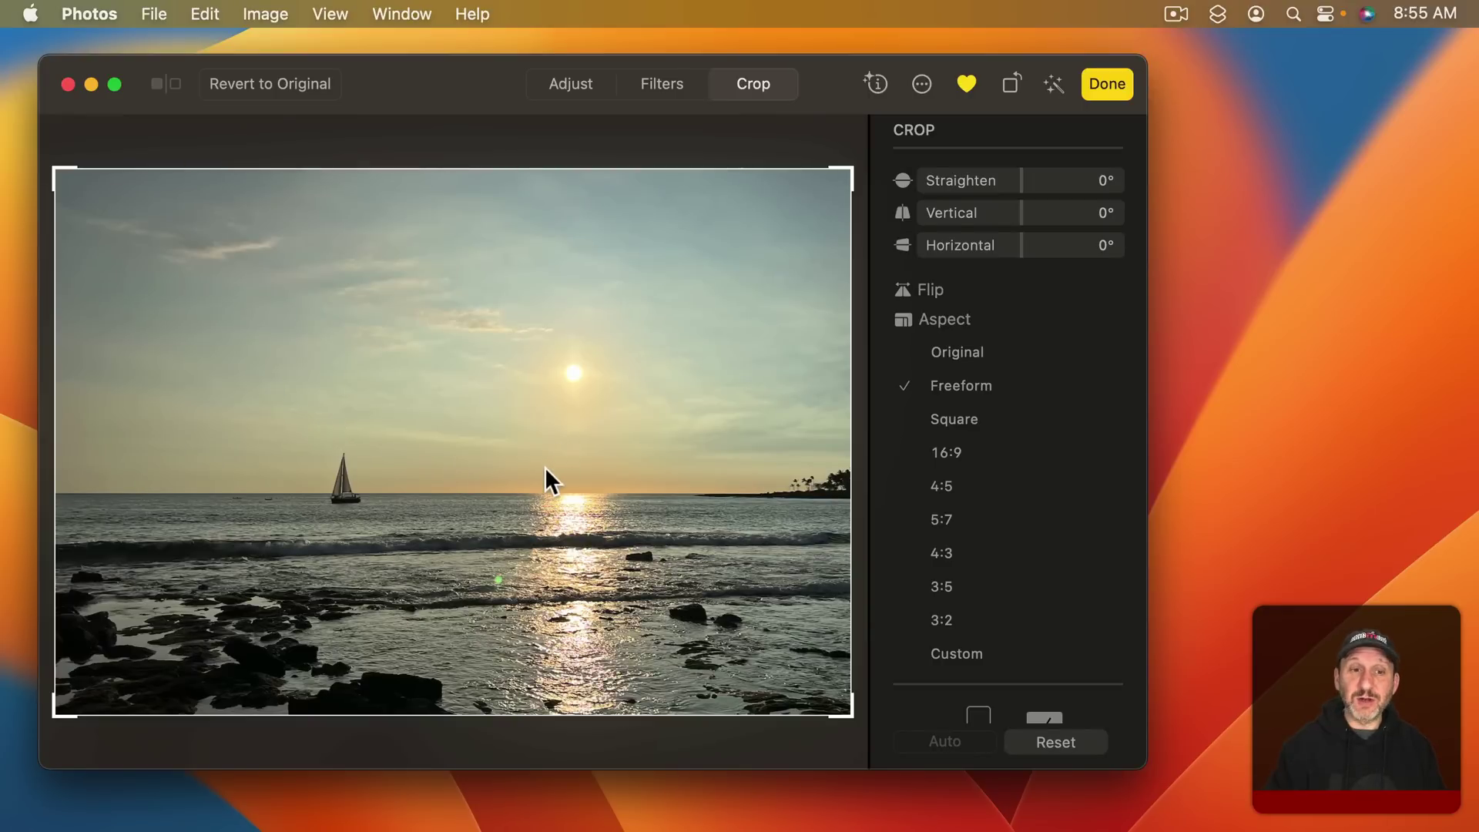
{"action": "scroll", "coordinate": [544, 467], "scroll_direction": "up", "scroll_amount": 3}
{"action": "scroll", "coordinate": [544, 467], "scroll_direction": "down", "scroll_amount": 3}
{"action": "scroll", "coordinate": [543, 467], "scroll_direction": "up", "scroll_amount": 3}
{"action": "scroll", "coordinate": [544, 467], "scroll_direction": "down", "scroll_amount": 3}
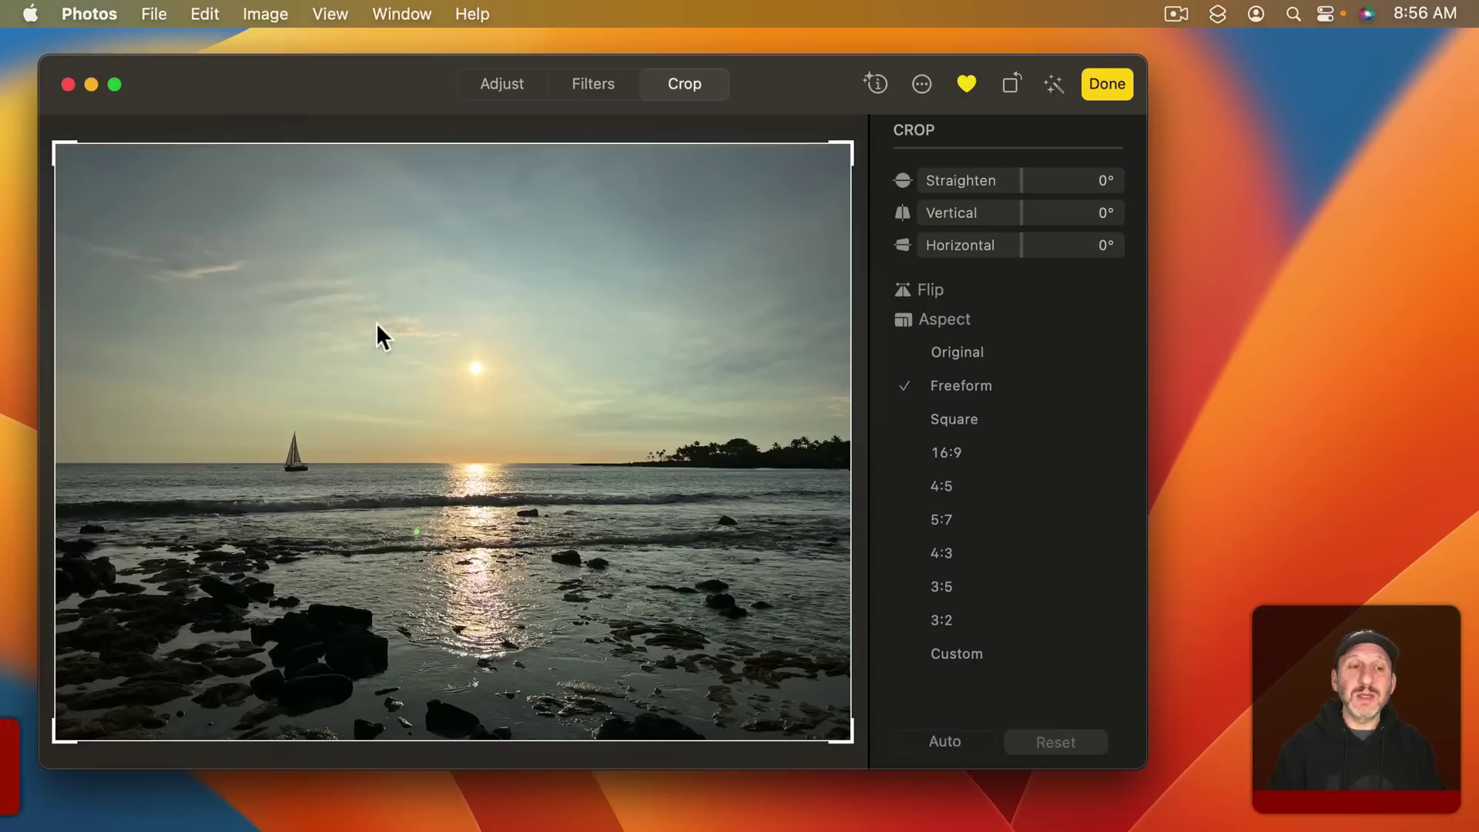
- Crop the photo freely inward from its upper-left corner and switch the crop aspect to Square
{"action": "left_click_drag", "start_coordinate": [53, 142], "coordinate": [141, 279]}
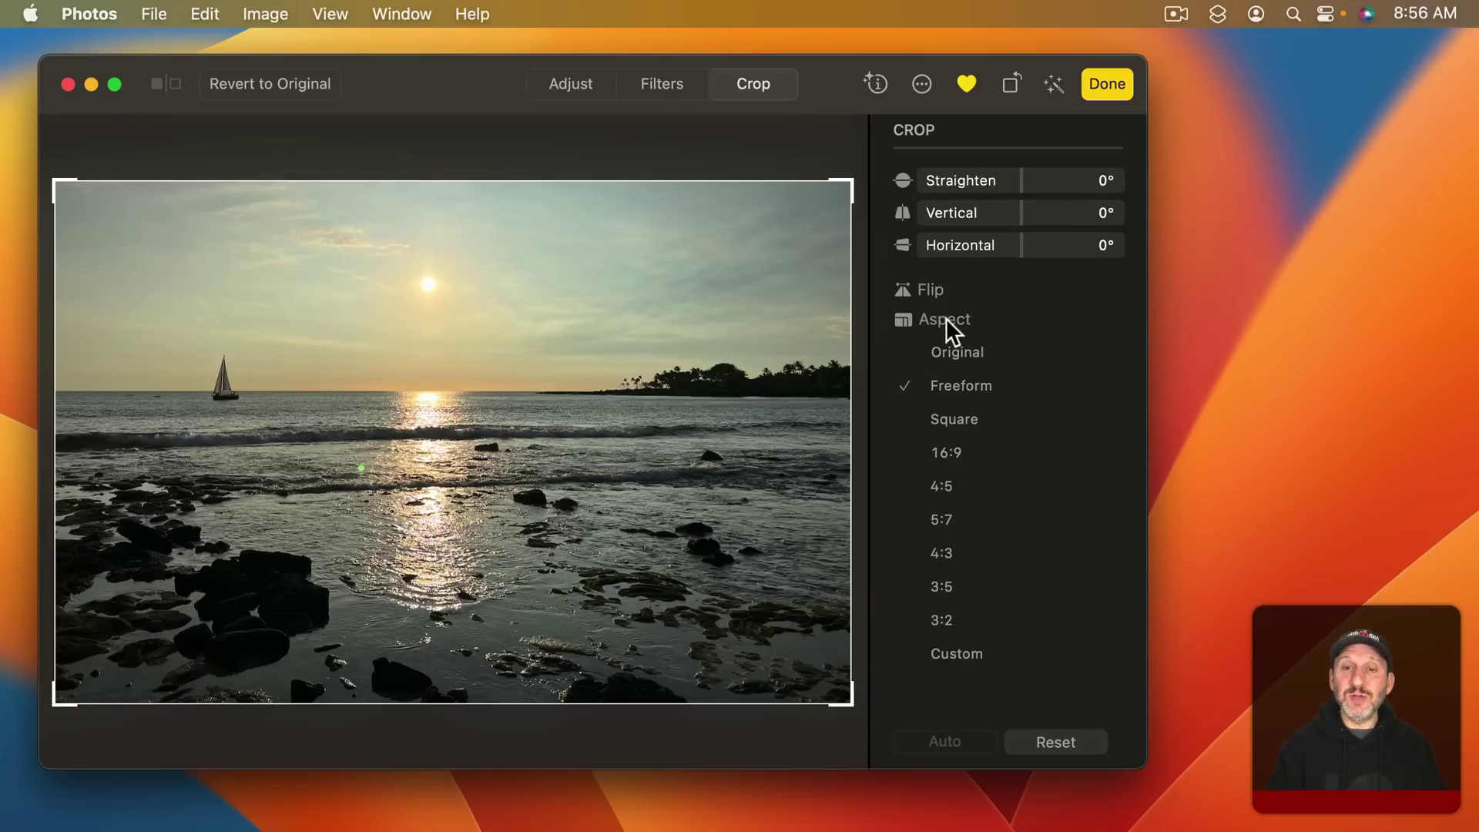
{"action": "left_click", "coordinate": [951, 418]}
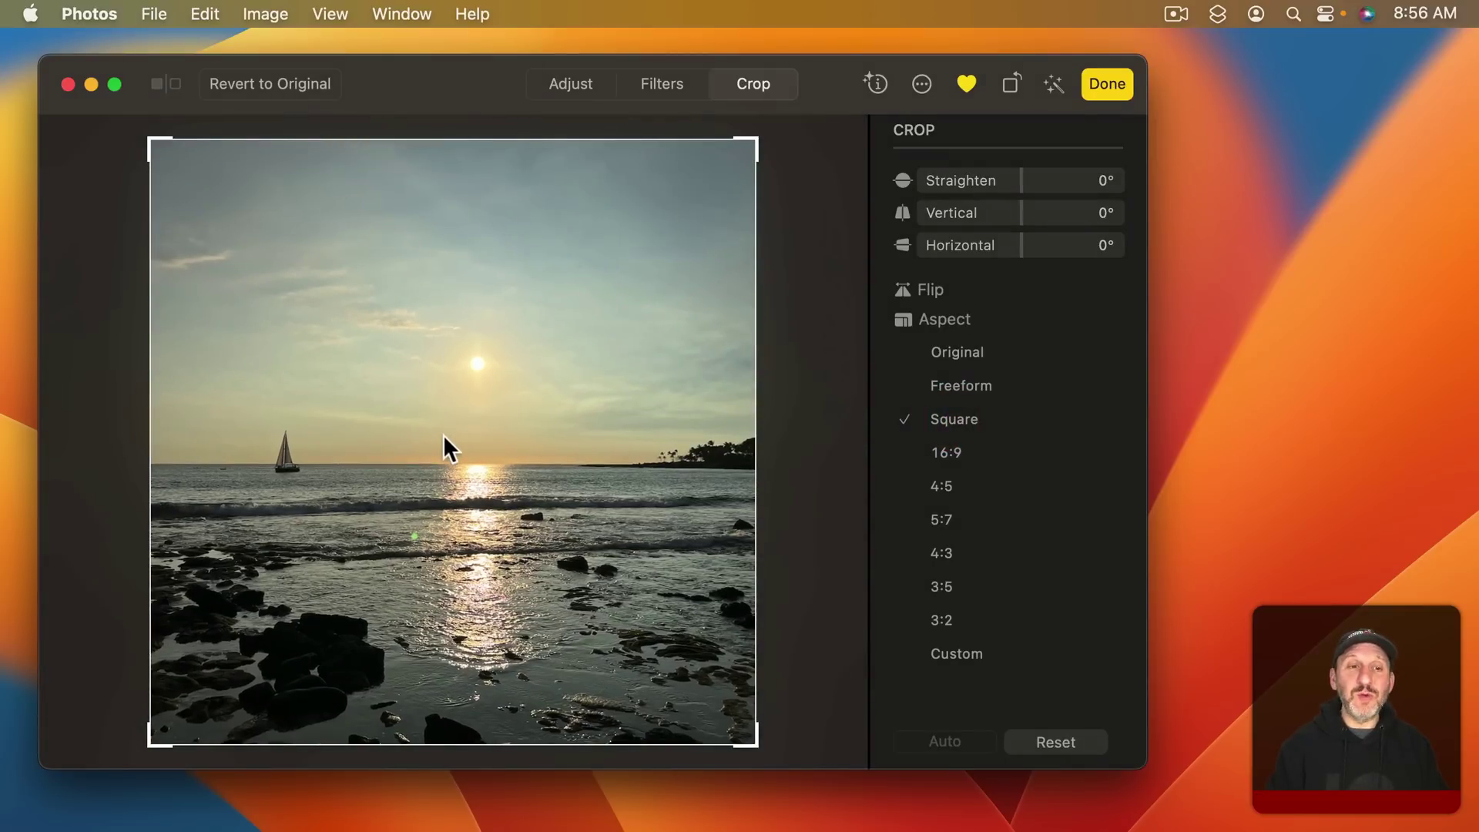
- Zoom and reposition the photo inside the square crop to frame the sailboat and sun, and tighten the frame from its upper-right corner
{"action": "scroll", "coordinate": [442, 434], "scroll_direction": "up", "scroll_amount": 5}
{"action": "scroll", "coordinate": [442, 435], "scroll_direction": "down", "scroll_amount": 3}
{"action": "left_click_drag", "start_coordinate": [442, 434], "coordinate": [554, 505]}
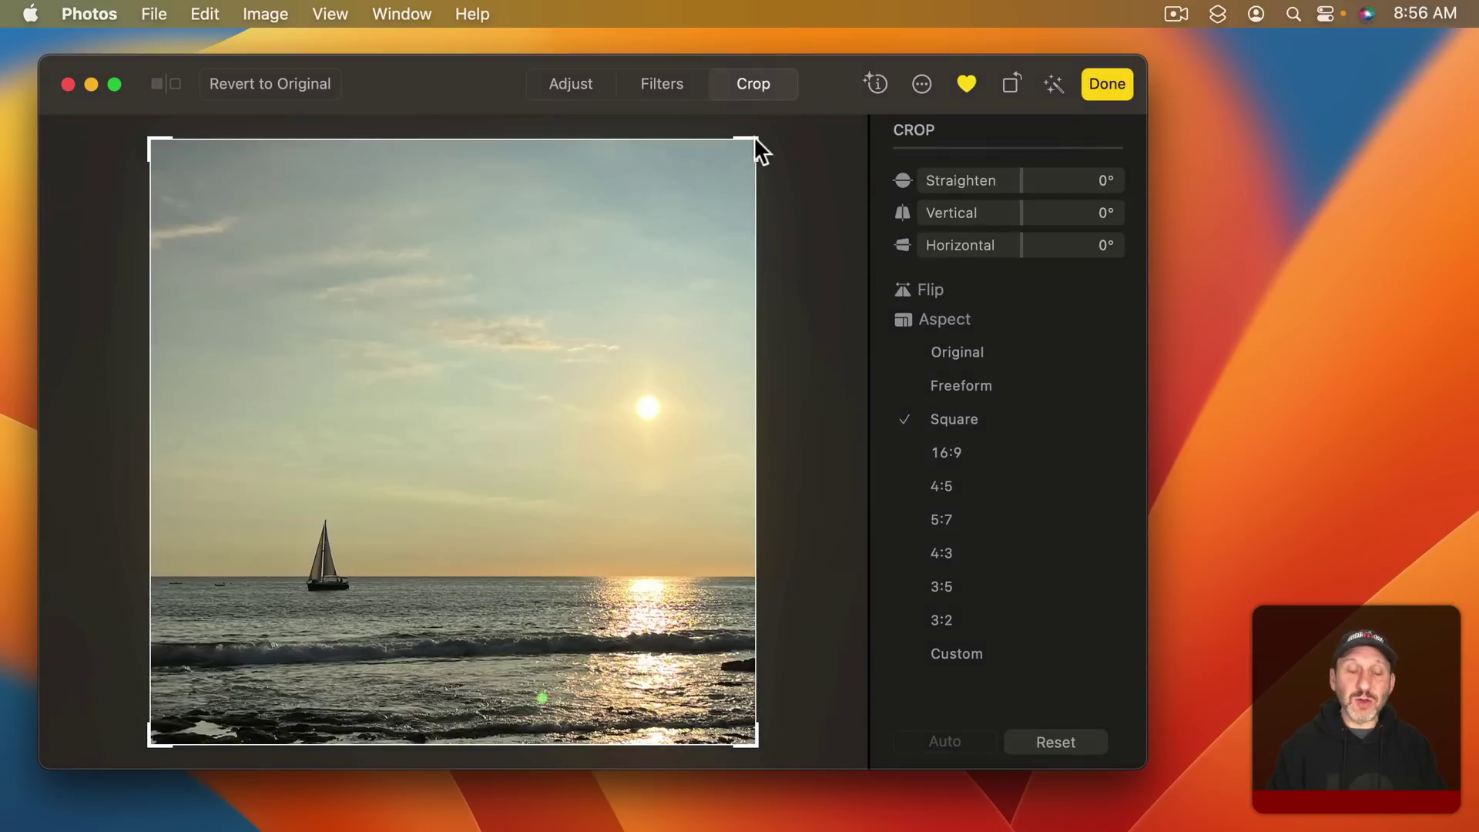
{"action": "left_click_drag", "start_coordinate": [753, 136], "coordinate": [763, 202]}
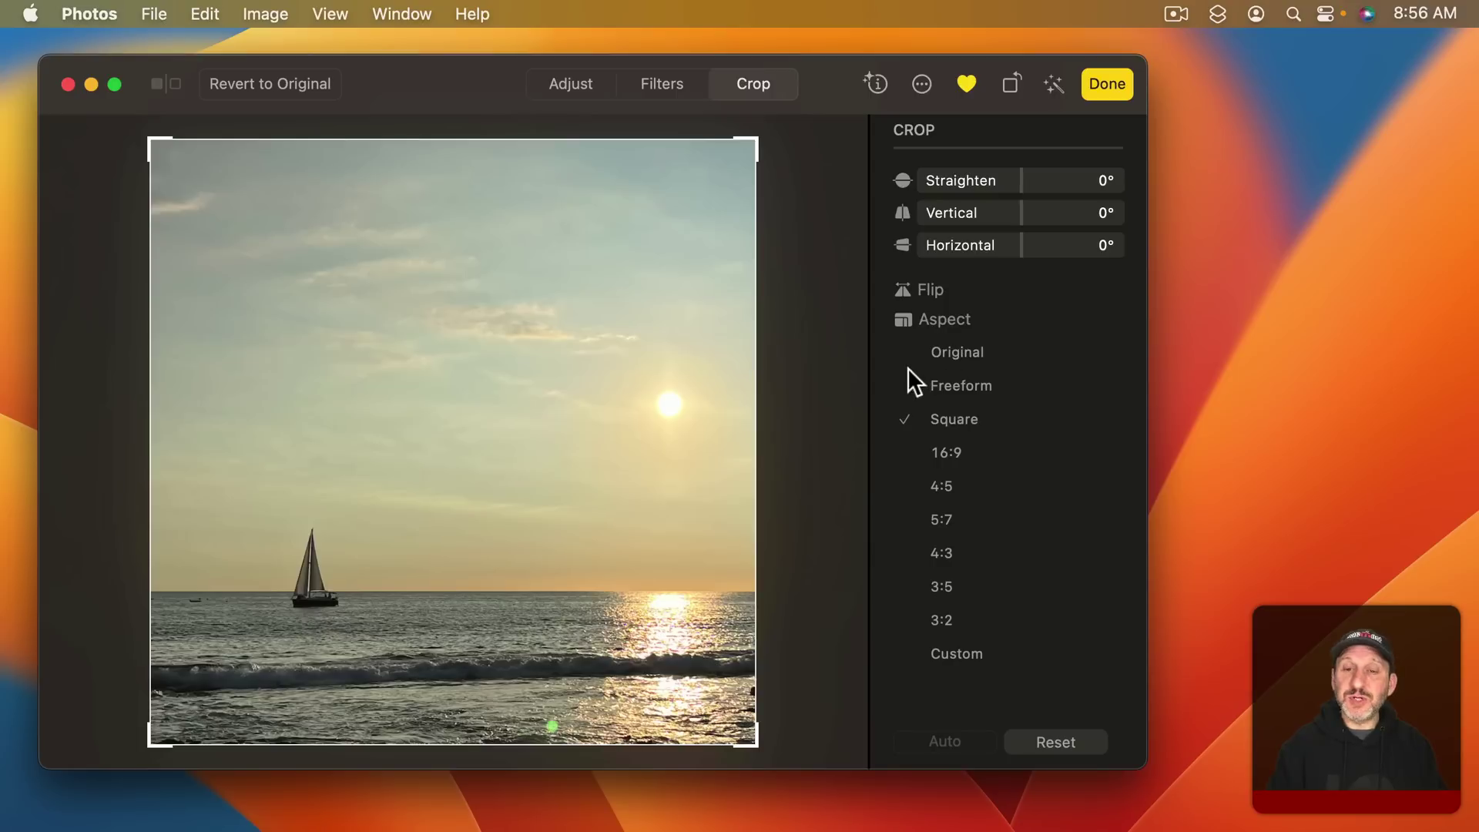
- Try the 16:9, 5:7, 4:3, Custom and Square aspect options on the crop
{"action": "left_click", "coordinate": [949, 451]}
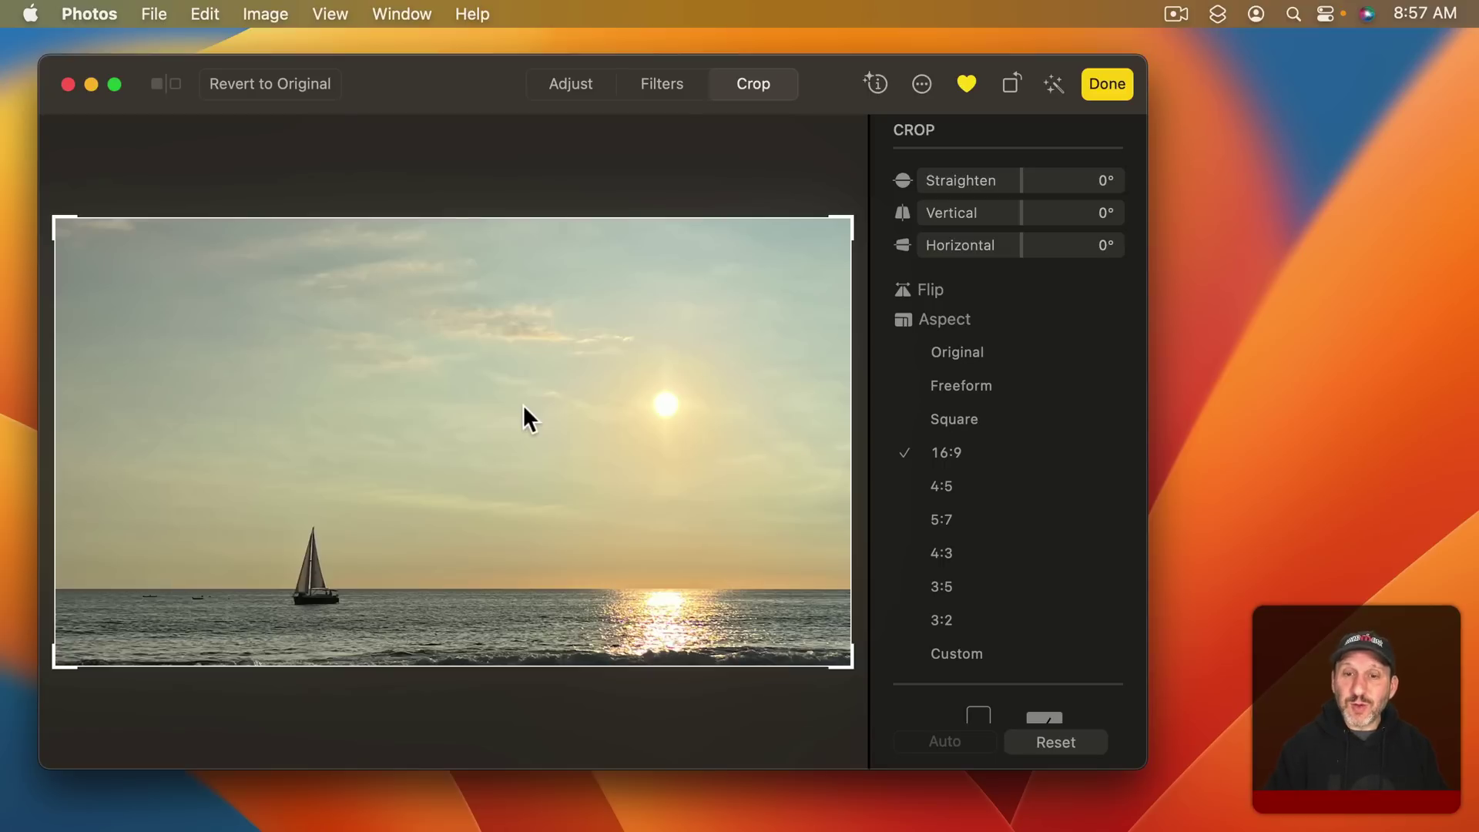
{"action": "left_click", "coordinate": [945, 520]}
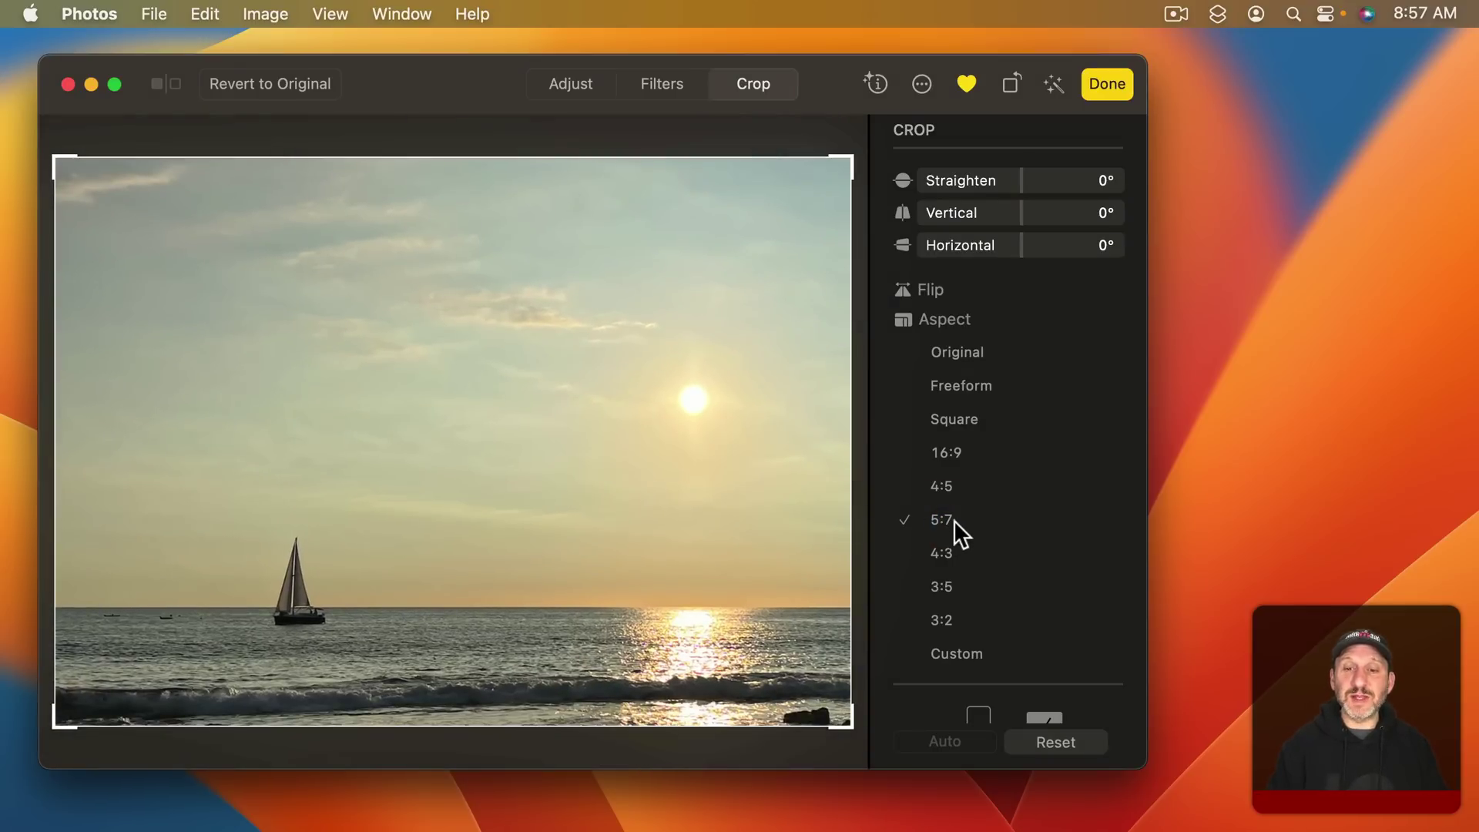
{"action": "left_click", "coordinate": [947, 553]}
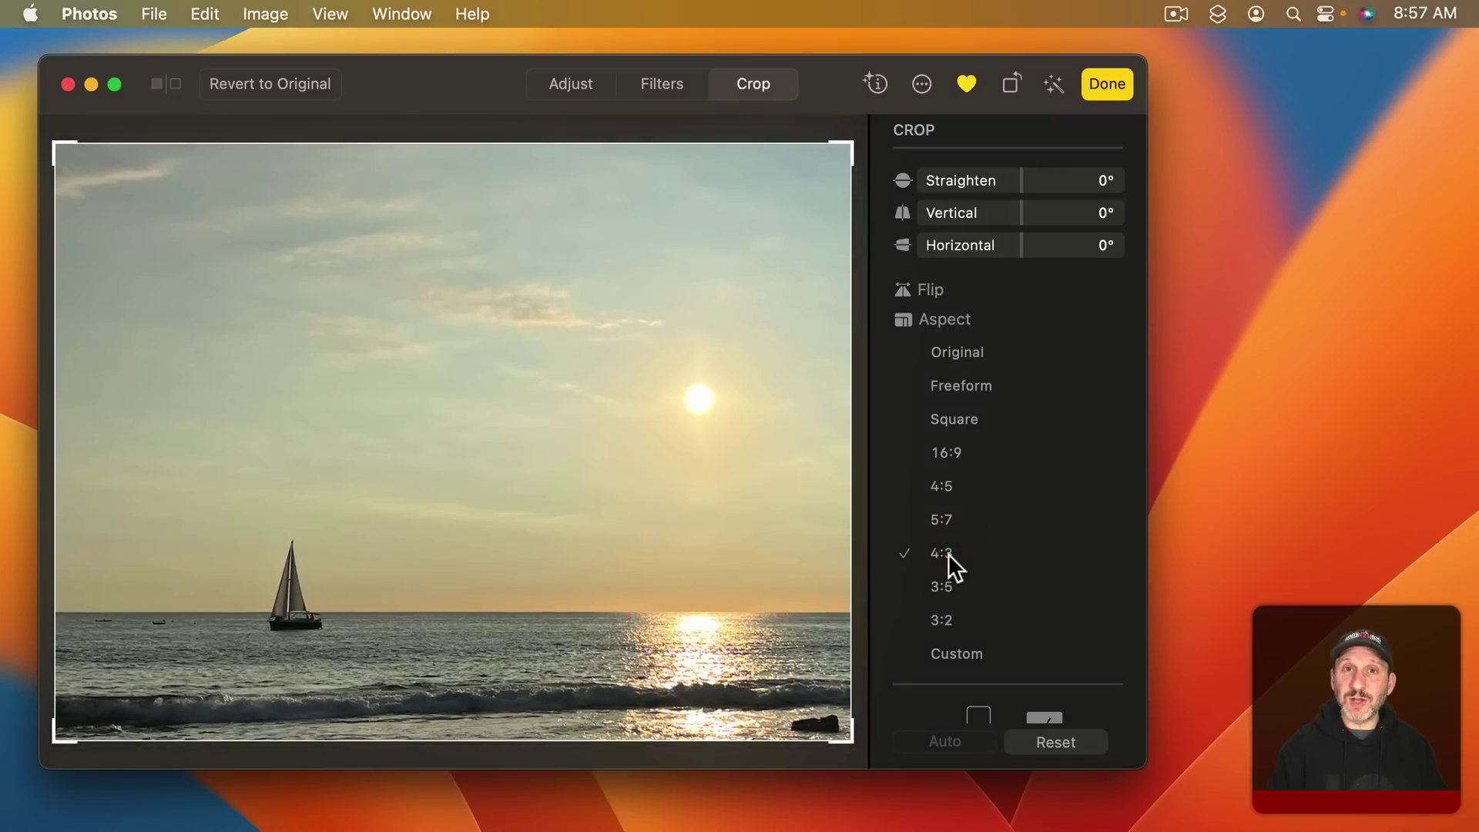
{"action": "left_click", "coordinate": [958, 650]}
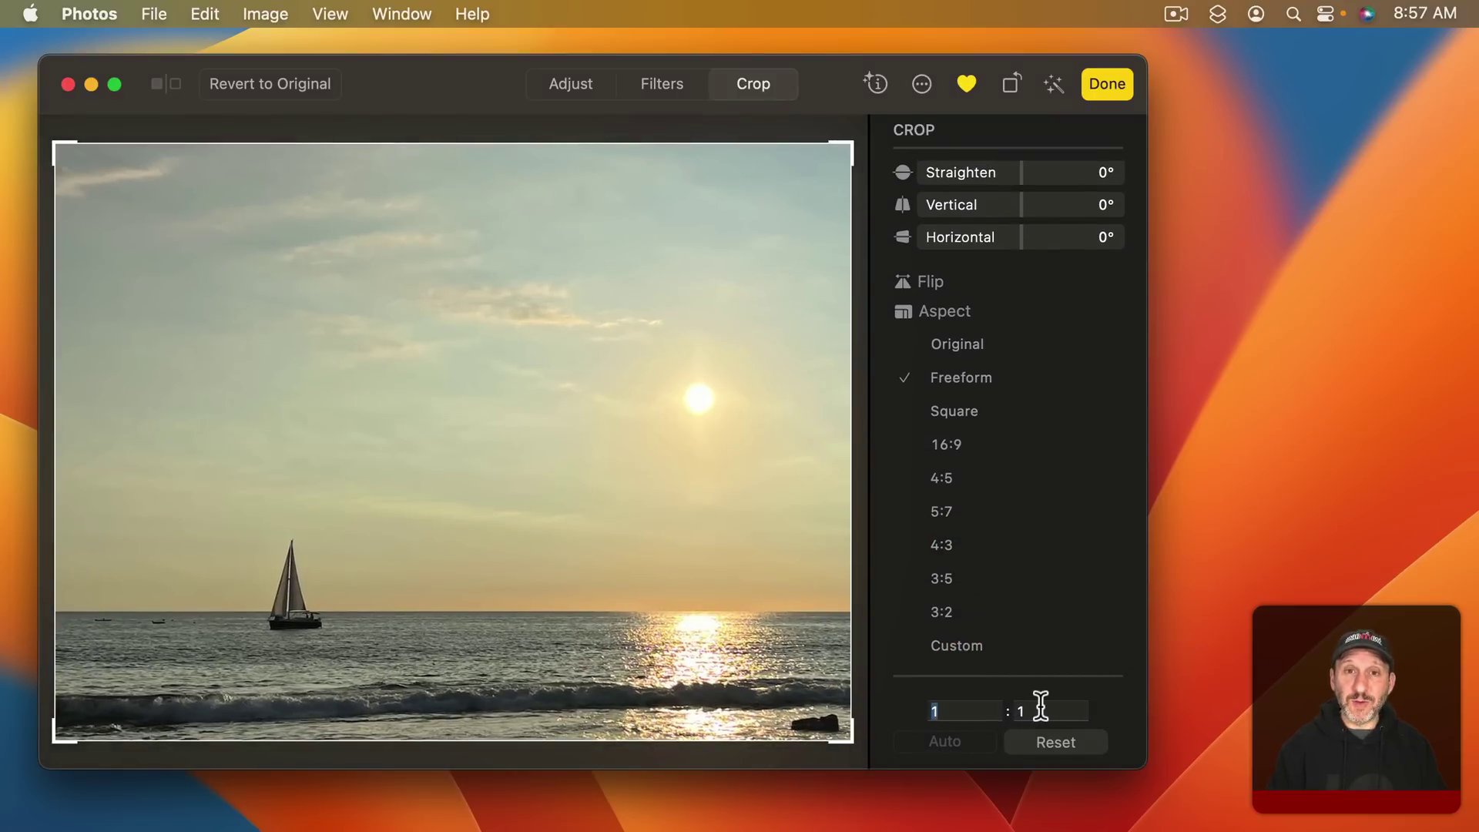
{"action": "left_click", "coordinate": [954, 410]}
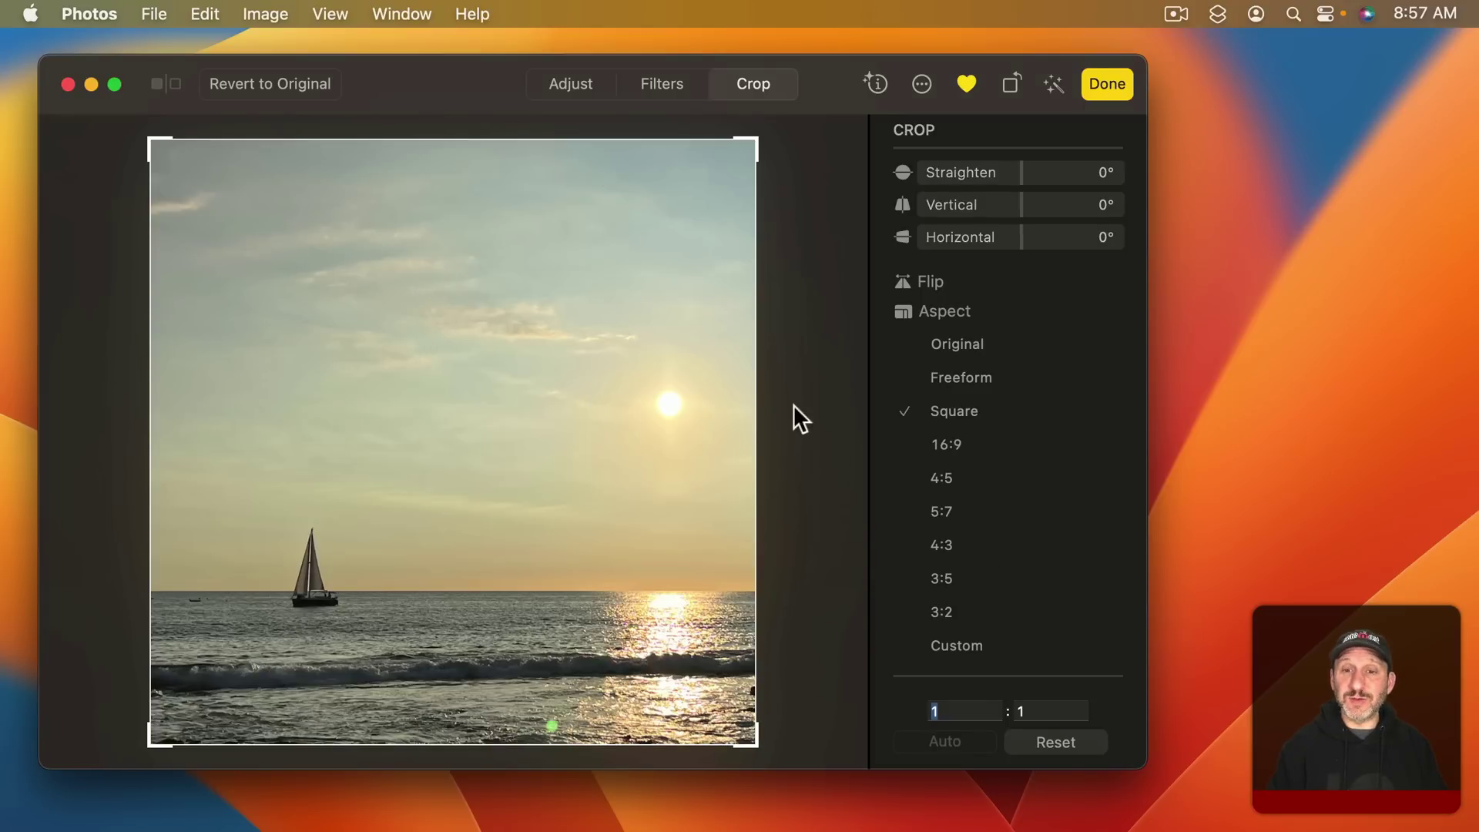
- Set the crop aspect to Original and shrink the frame symmetrically about its center
{"action": "left_click", "coordinate": [959, 344]}
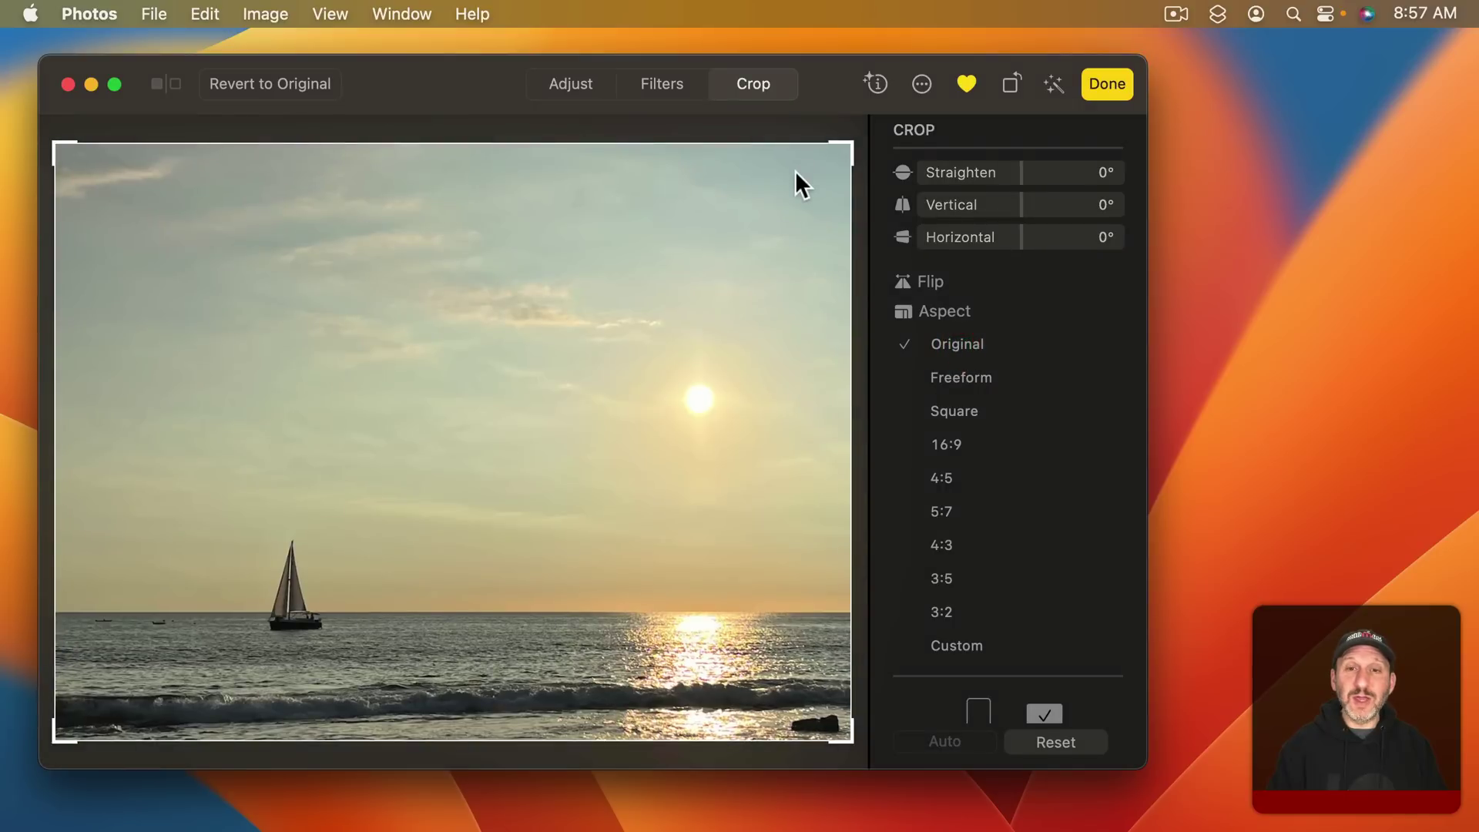
{"action": "left_click_drag", "start_coordinate": [847, 146], "coordinate": [700, 285]}
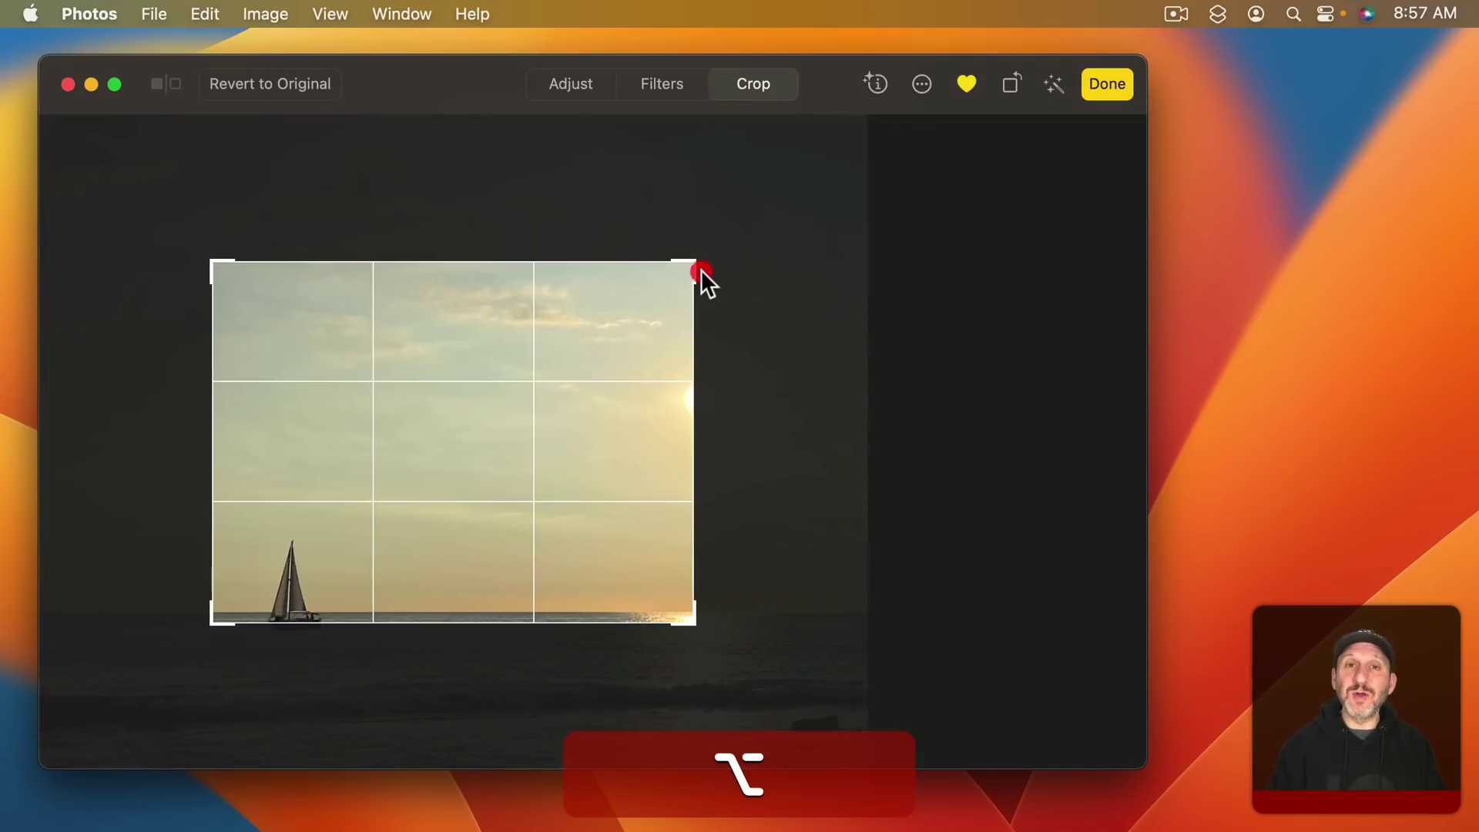
- Reposition and zoom the photo inside the smaller crop frame to compose it around the sailboat
{"action": "left_click_drag", "start_coordinate": [470, 464], "coordinate": [611, 355]}
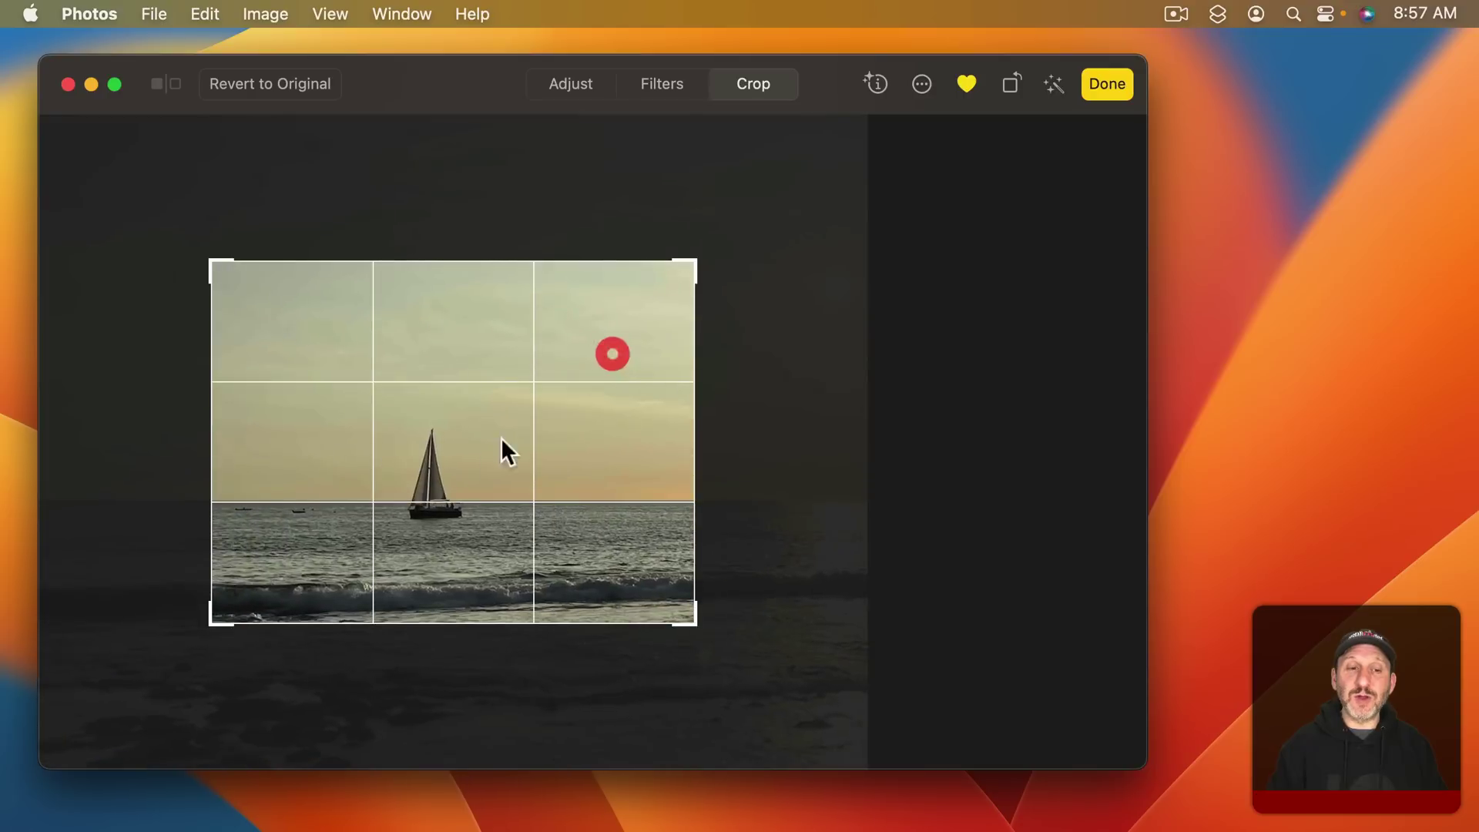
{"action": "scroll", "coordinate": [483, 453], "scroll_direction": "up", "scroll_amount": 5}
{"action": "scroll", "coordinate": [484, 453], "scroll_direction": "down", "scroll_amount": 3}
{"action": "left_click_drag", "start_coordinate": [484, 453], "coordinate": [396, 479]}
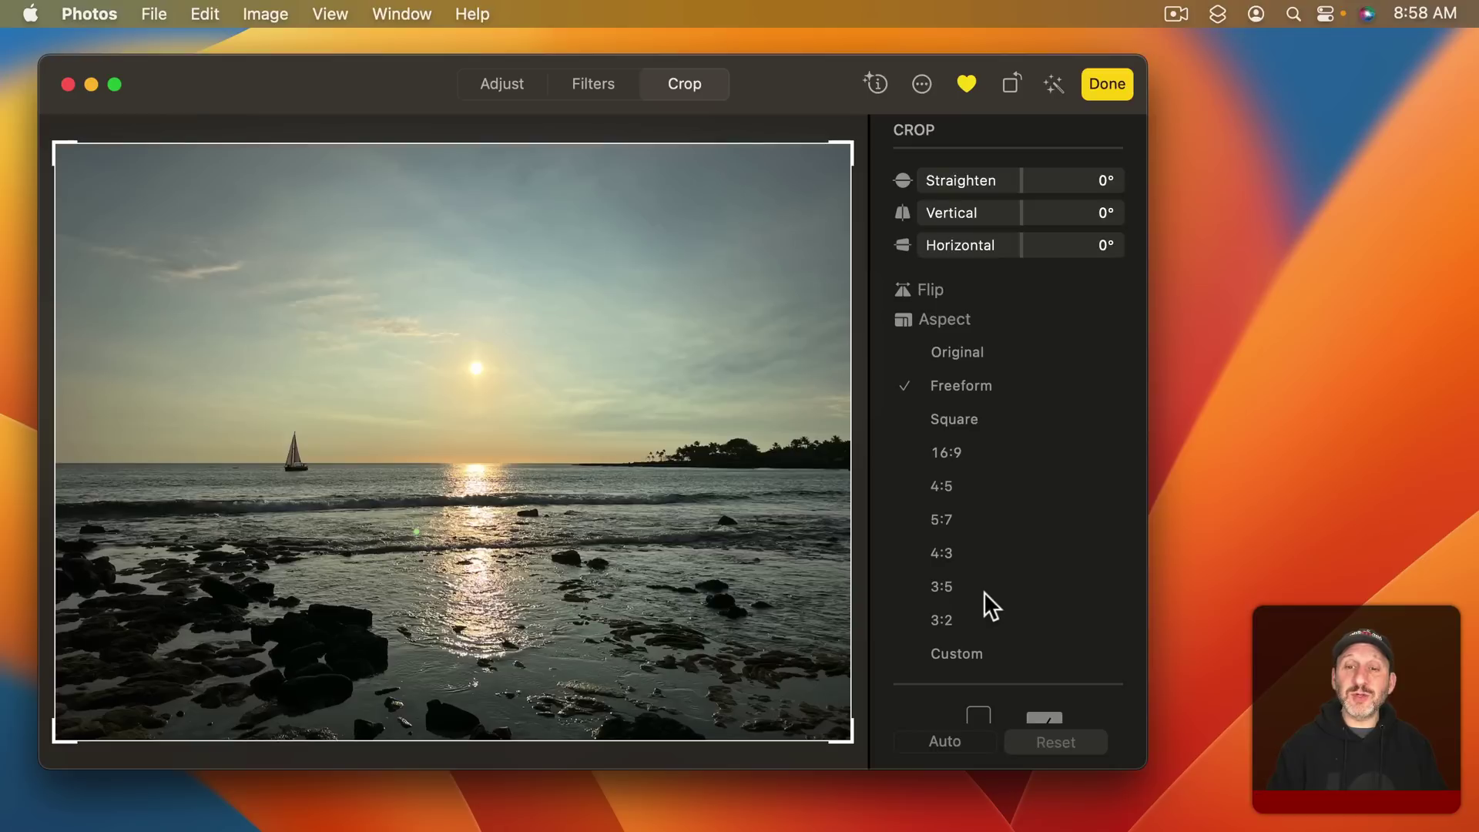
- Set the crop aspect of the full sunset photo to 5:7 and switch it to portrait orientation
{"action": "scroll", "coordinate": [983, 591], "scroll_direction": "down", "scroll_amount": 2}
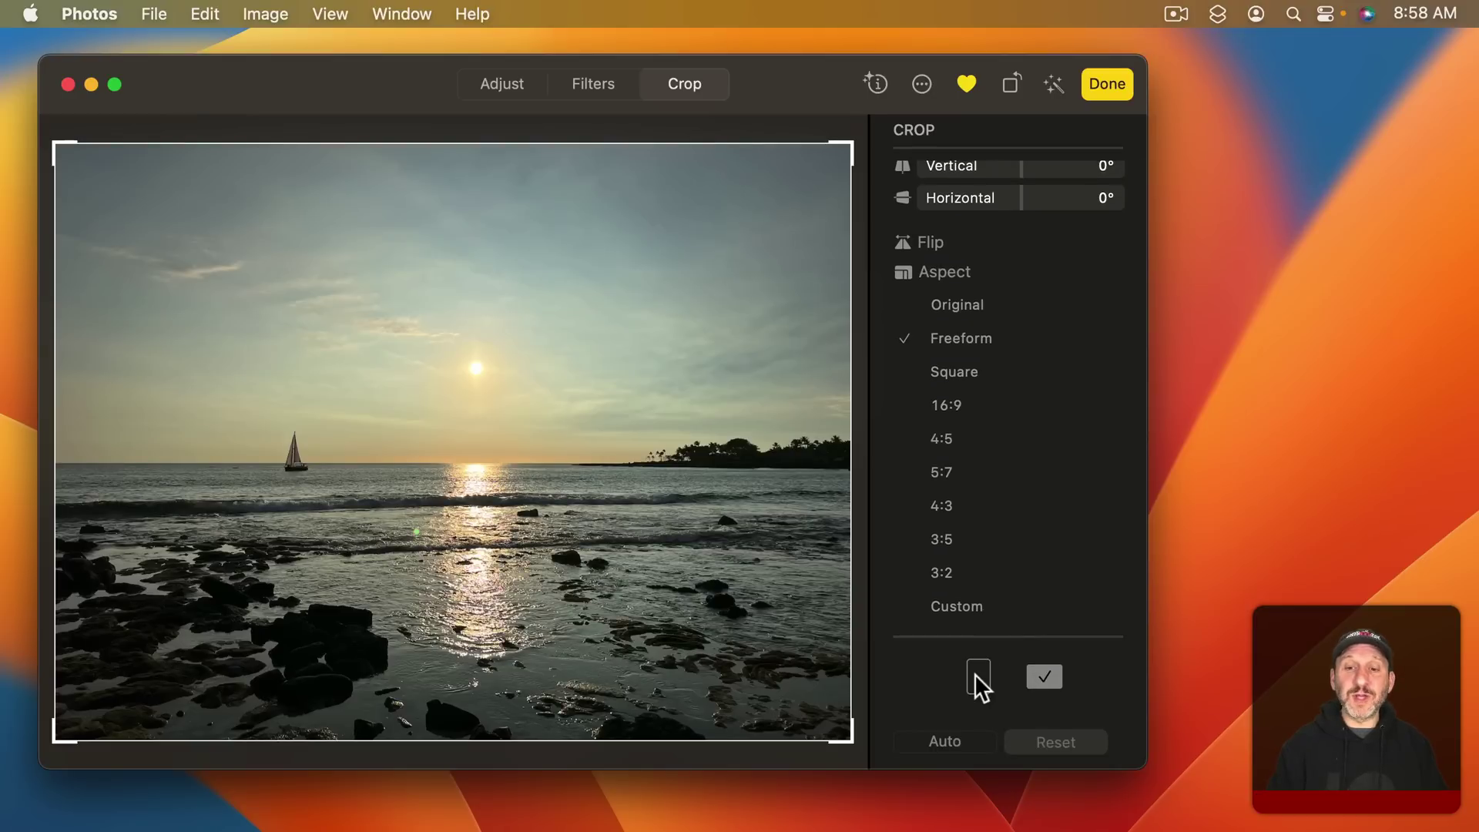
{"action": "left_click", "coordinate": [940, 470]}
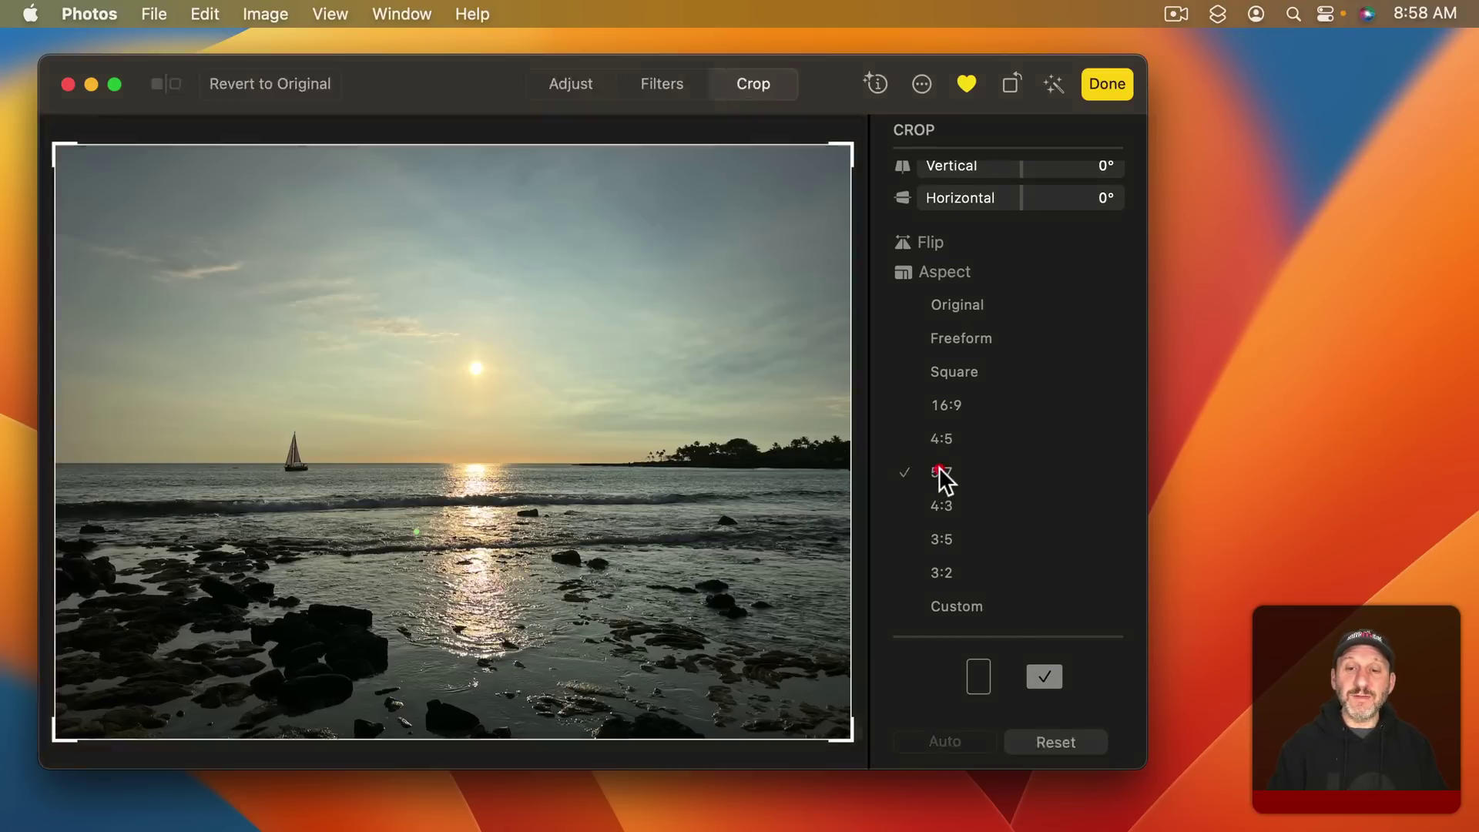
{"action": "left_click", "coordinate": [979, 676]}
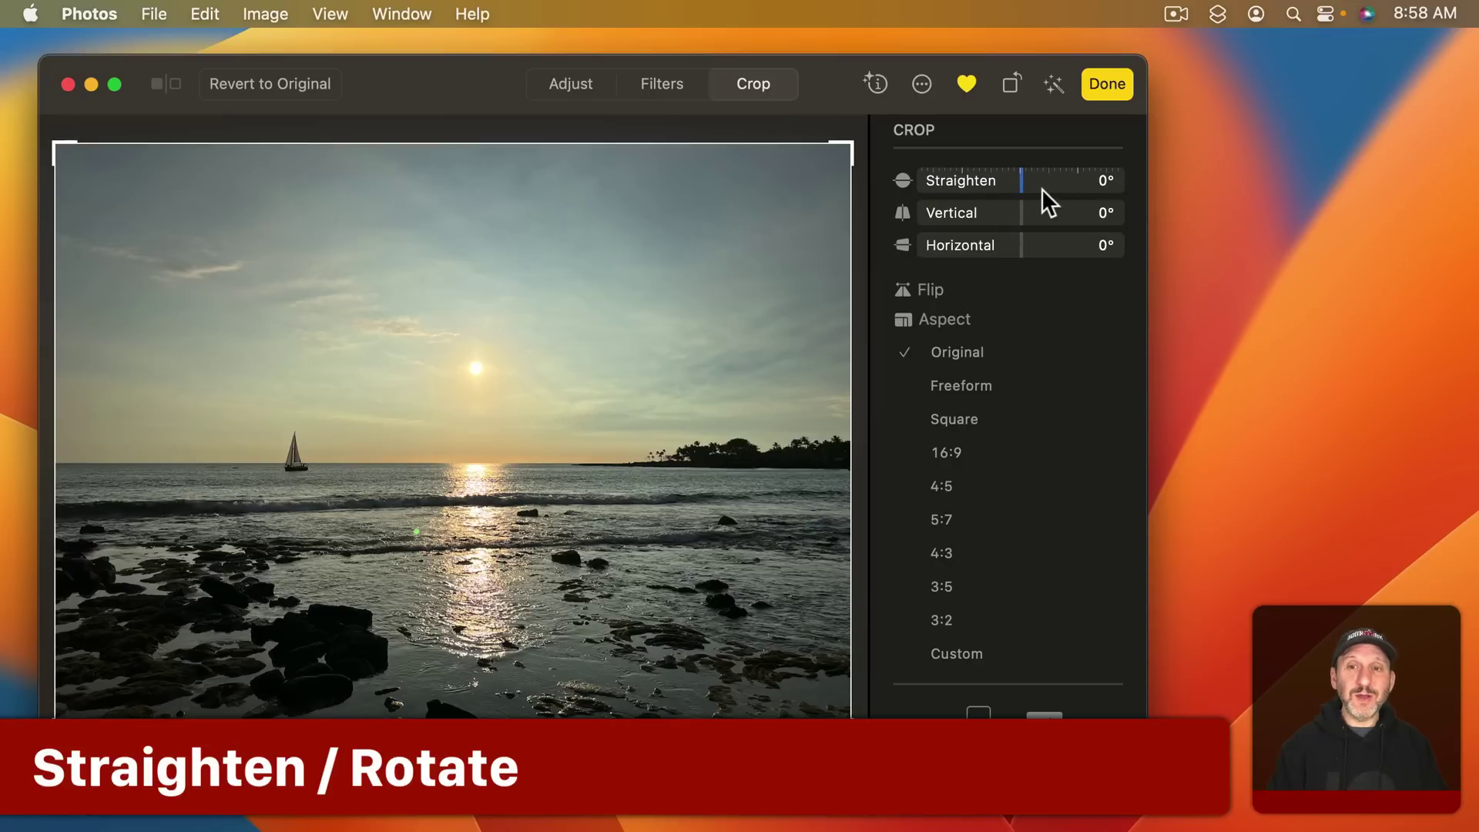
- Try rotating the sunset photo with the Straighten adjustment, using -1° and -7°
{"action": "mouse_move", "coordinate": [1020, 180]}
{"action": "left_mouse_down"}
{"action": "mouse_move", "coordinate": [1043, 180]}
{"action": "mouse_move", "coordinate": [992, 184]}
{"action": "mouse_move", "coordinate": [1034, 187]}
{"action": "mouse_move", "coordinate": [1018, 187]}
{"action": "left_mouse_up"}
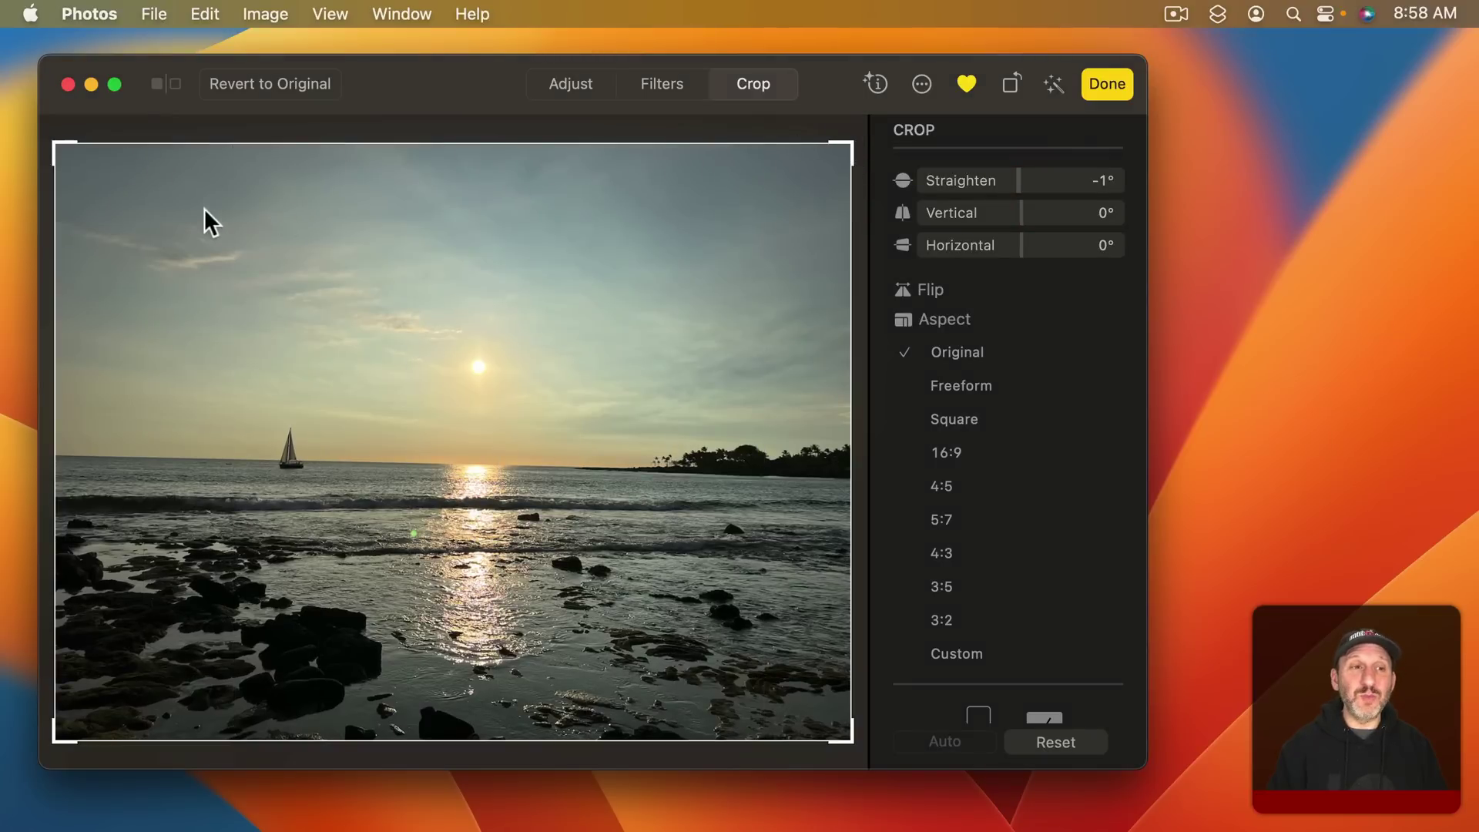
{"action": "mouse_move", "coordinate": [1014, 176]}
{"action": "left_mouse_down"}
{"action": "mouse_move", "coordinate": [1001, 179]}
{"action": "mouse_move", "coordinate": [1050, 180]}
{"action": "mouse_move", "coordinate": [1009, 182]}
{"action": "left_mouse_up"}
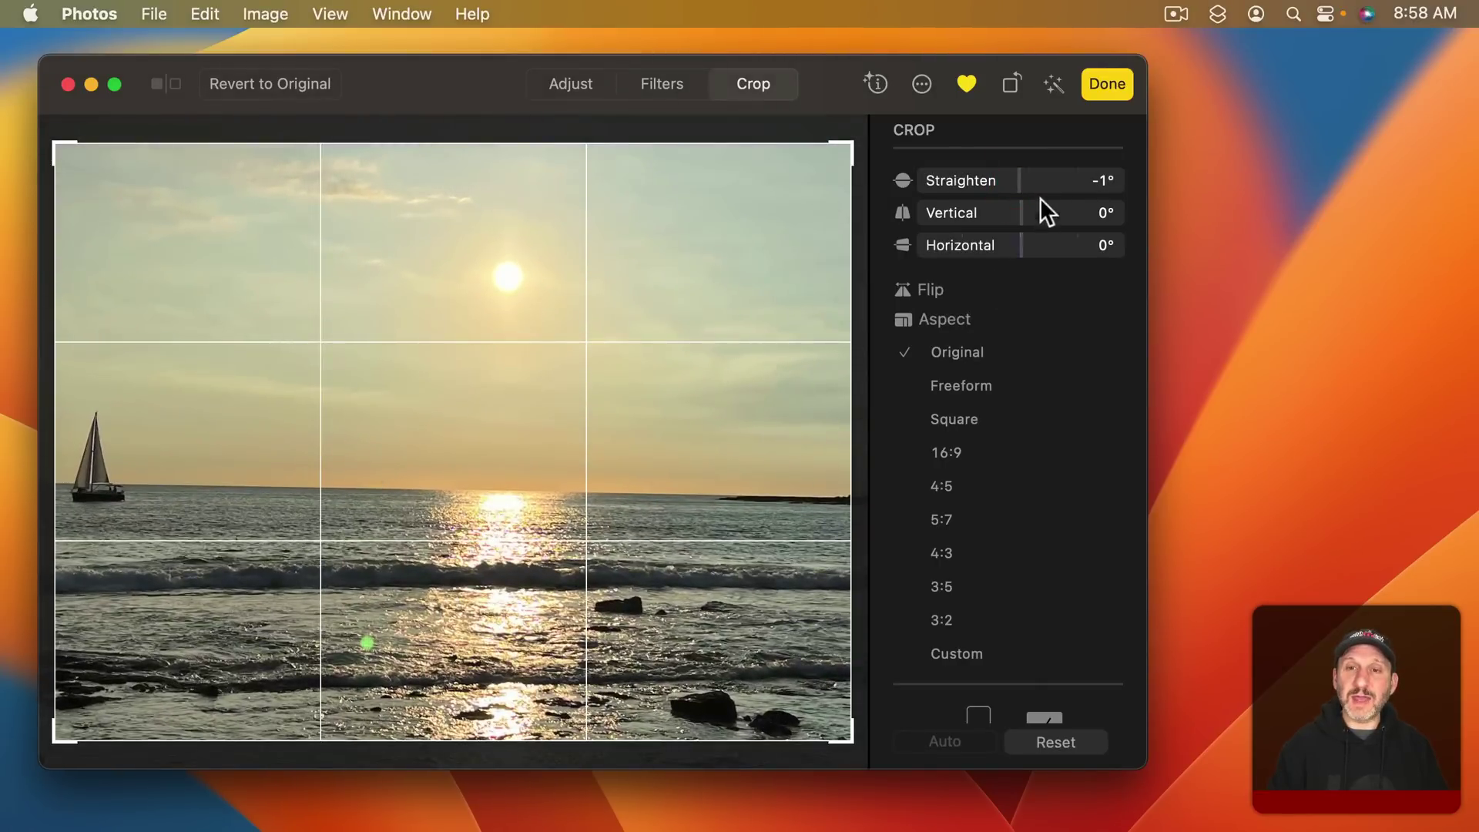
{"action": "mouse_move", "coordinate": [1019, 177]}
{"action": "left_mouse_down"}
{"action": "mouse_move", "coordinate": [1061, 178]}
{"action": "mouse_move", "coordinate": [982, 191]}
{"action": "mouse_move", "coordinate": [1046, 194]}
{"action": "mouse_move", "coordinate": [1005, 197]}
{"action": "left_mouse_up"}
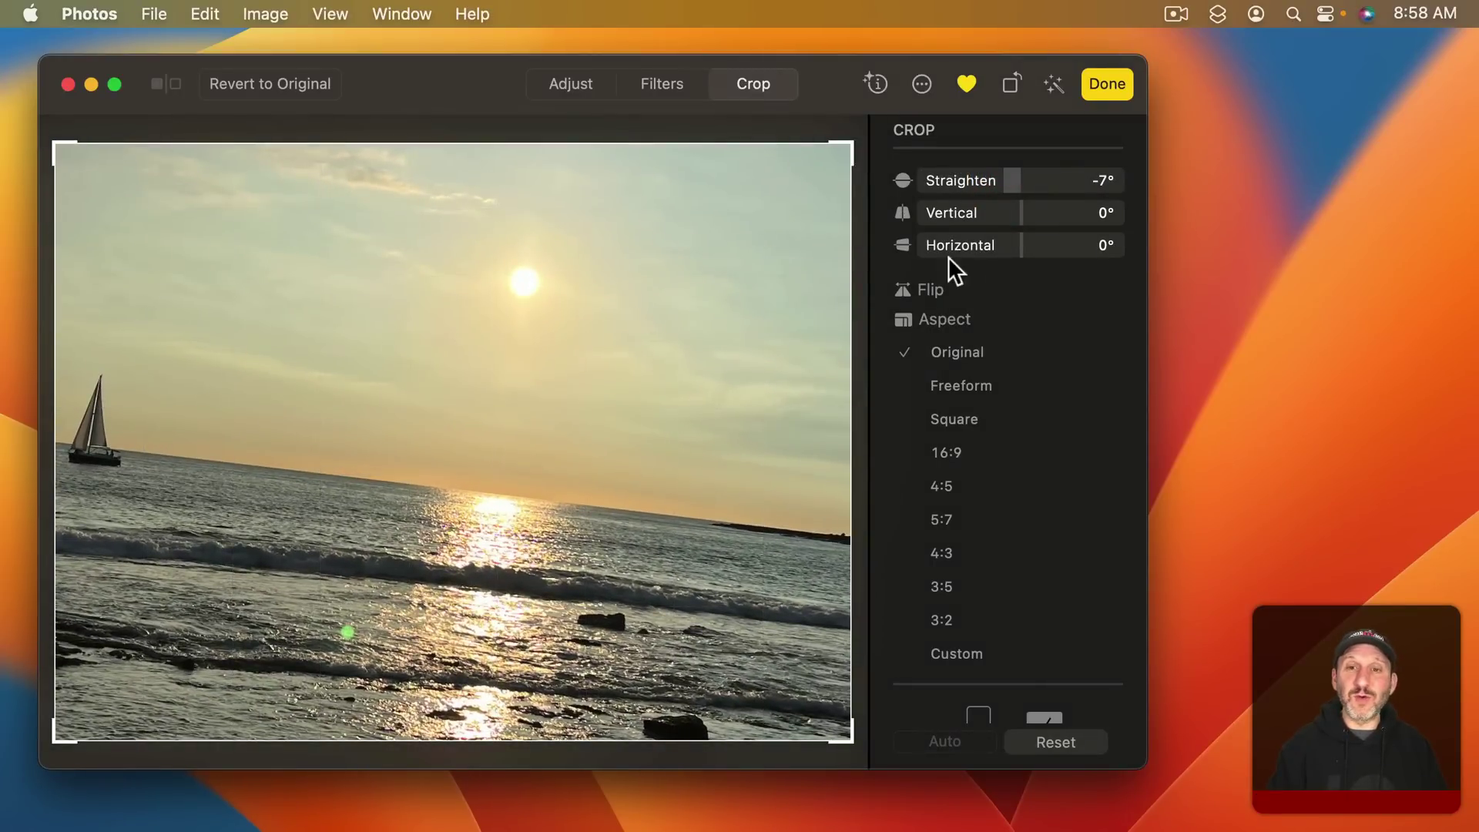
{"action": "left_click_drag", "start_coordinate": [1019, 189], "coordinate": [1019, 179]}
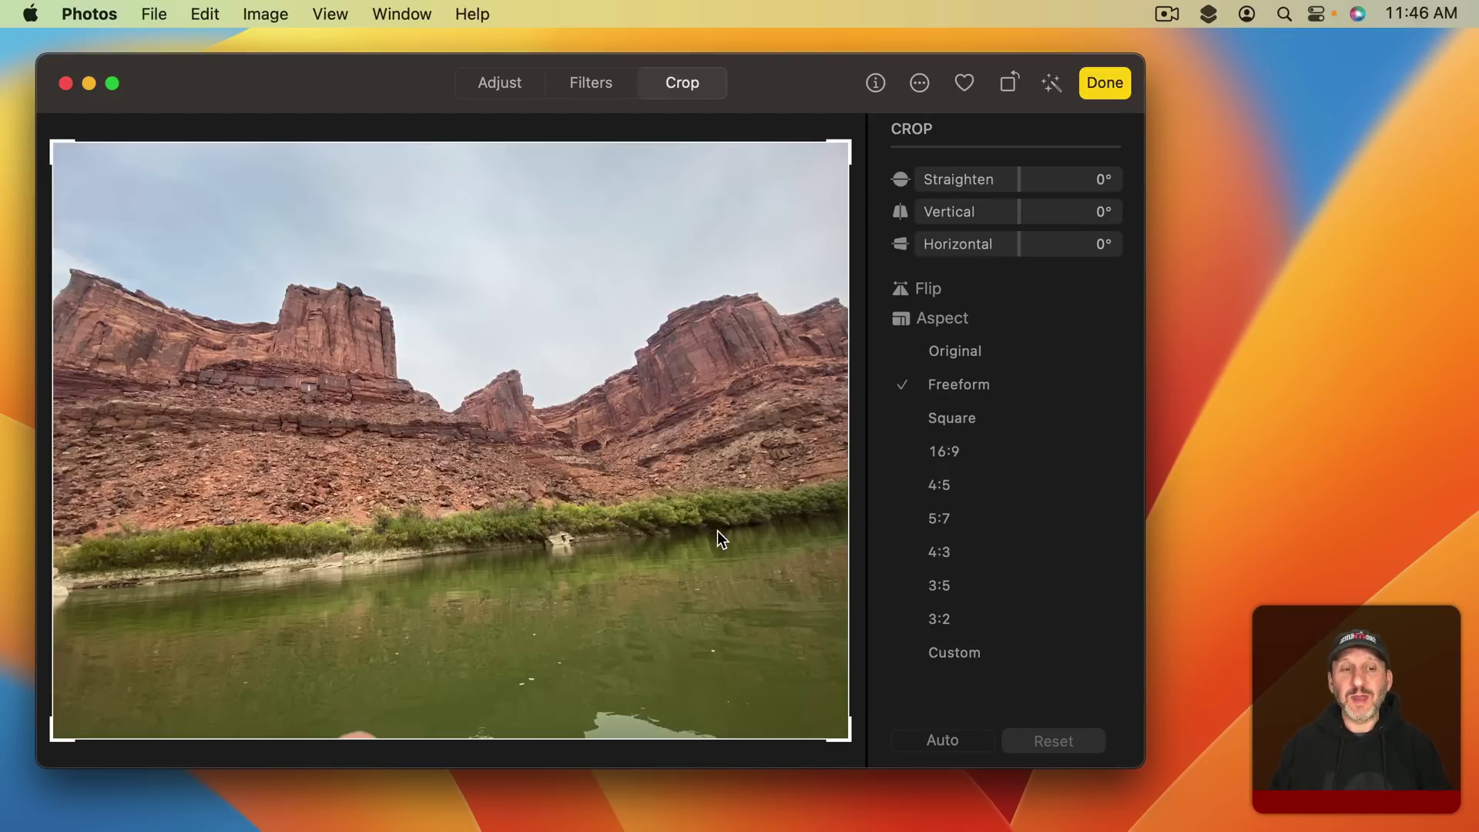
- Try automatic and manual straightening with a tighter upper-right crop on the canyon river photo, and reset the crop adjustments
{"action": "left_click", "coordinate": [927, 740]}
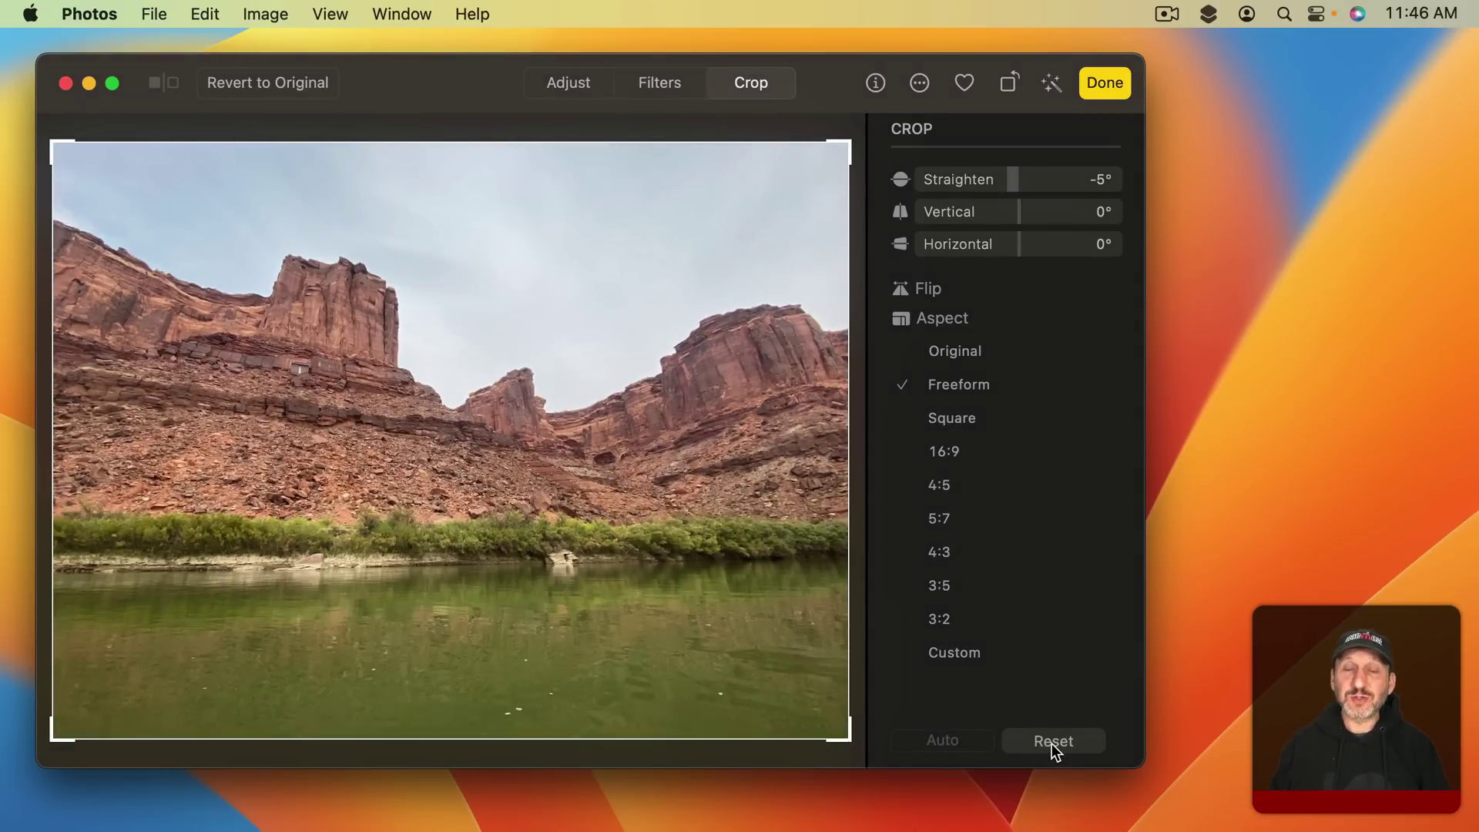
{"action": "mouse_move", "coordinate": [1016, 195]}
{"action": "left_mouse_down"}
{"action": "mouse_move", "coordinate": [1036, 180]}
{"action": "mouse_move", "coordinate": [1015, 221]}
{"action": "left_mouse_up"}
{"action": "left_click_drag", "start_coordinate": [848, 160], "coordinate": [642, 306]}
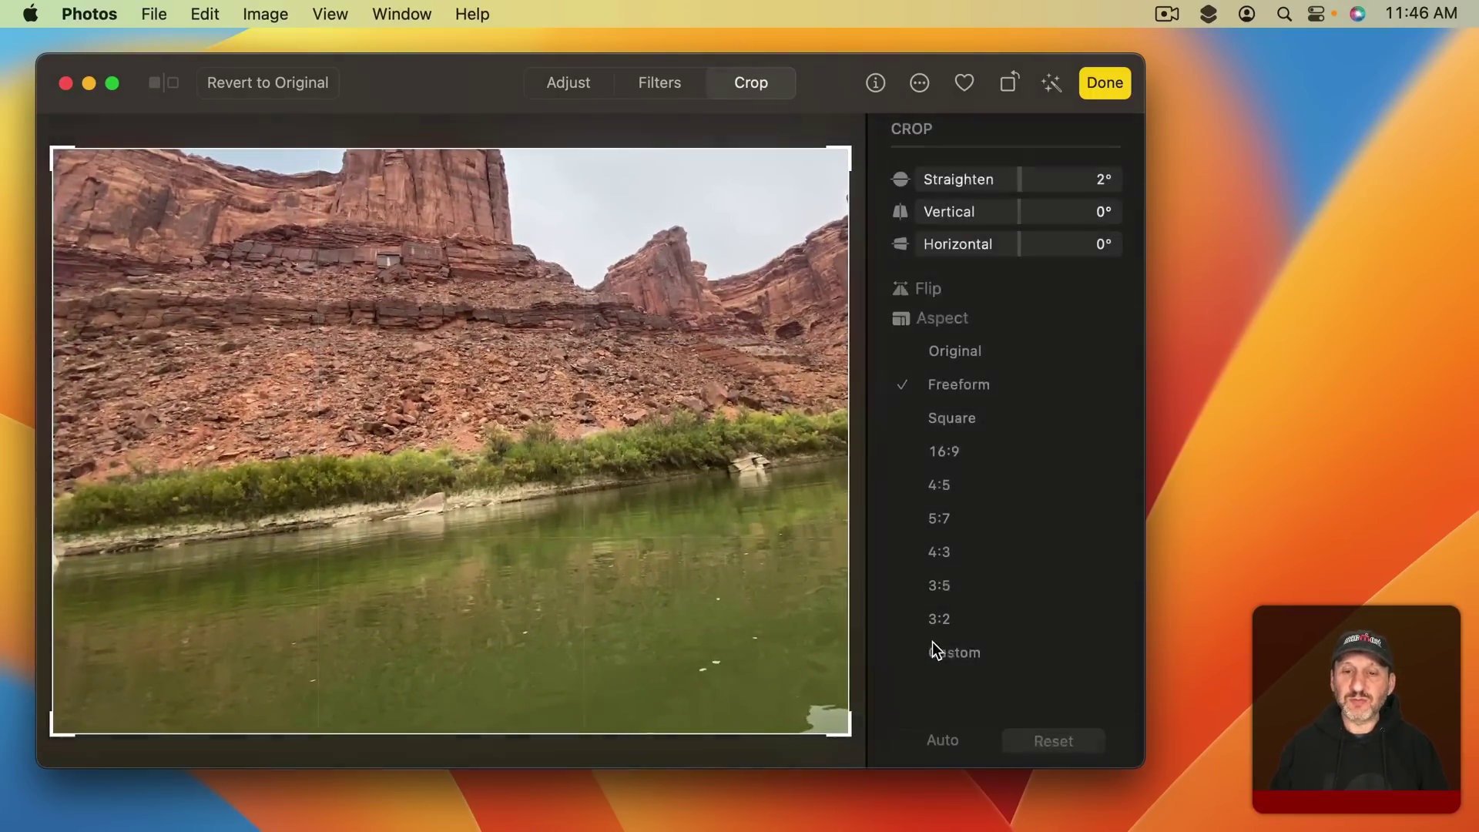
{"action": "left_click", "coordinate": [1047, 738]}
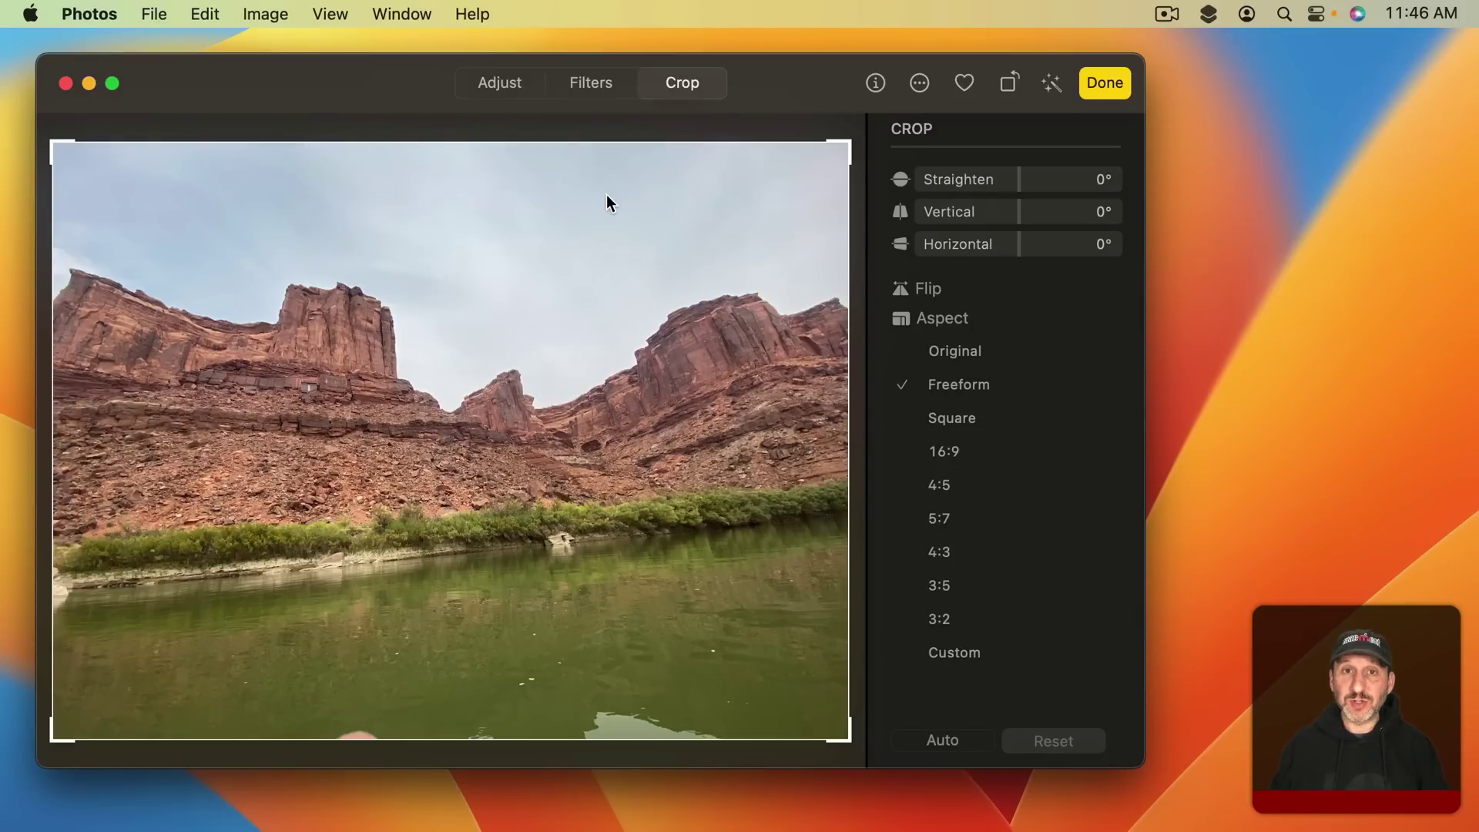
- Flip the canyon river photo horizontally and flip it back
{"action": "left_click", "coordinate": [919, 289]}
{"action": "left_click", "coordinate": [919, 289]}
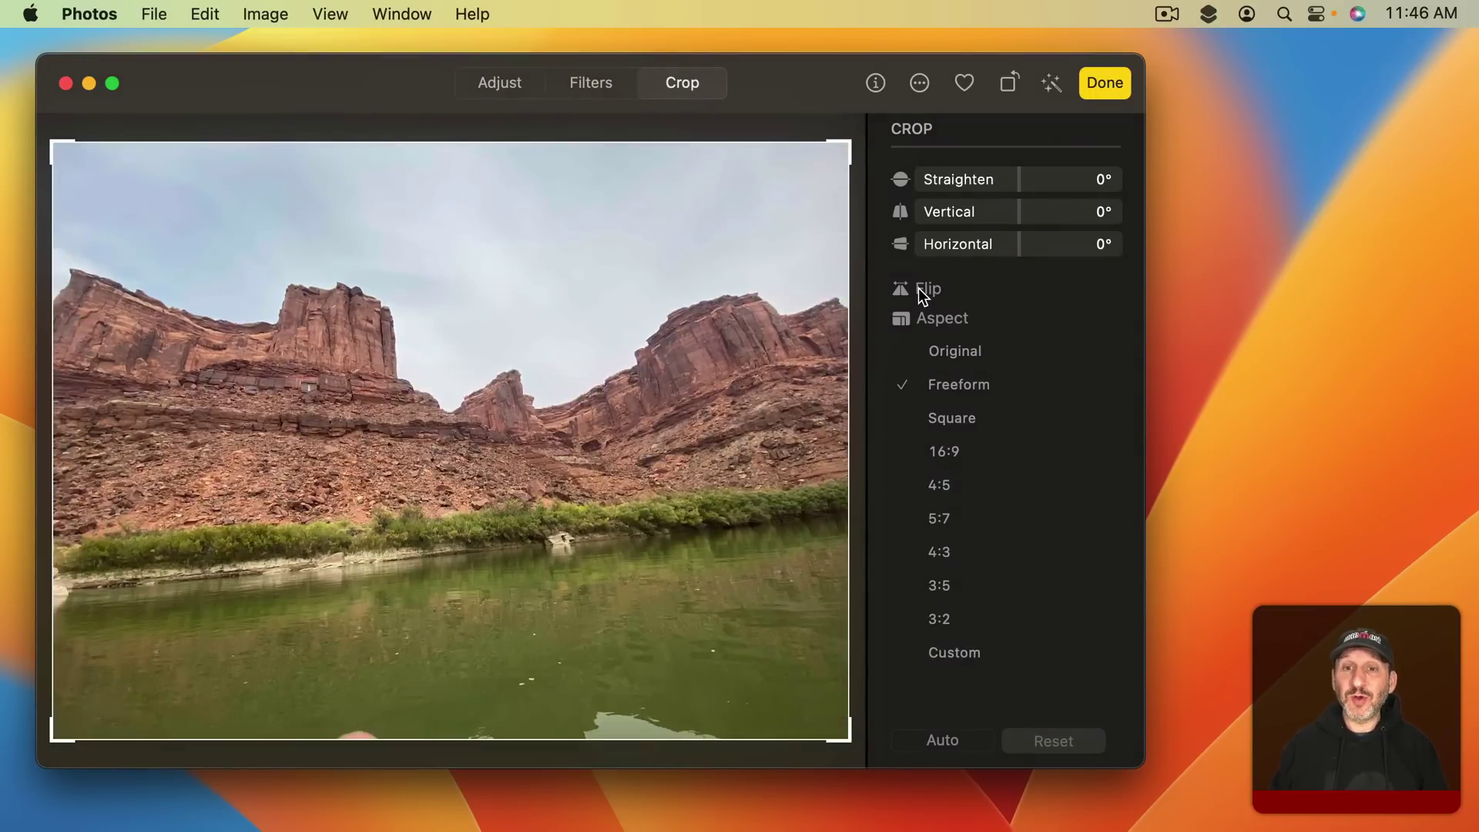
- Flip the canyon river photo vertically
{"action": "left_click", "coordinate": [919, 288], "text": "alt"}
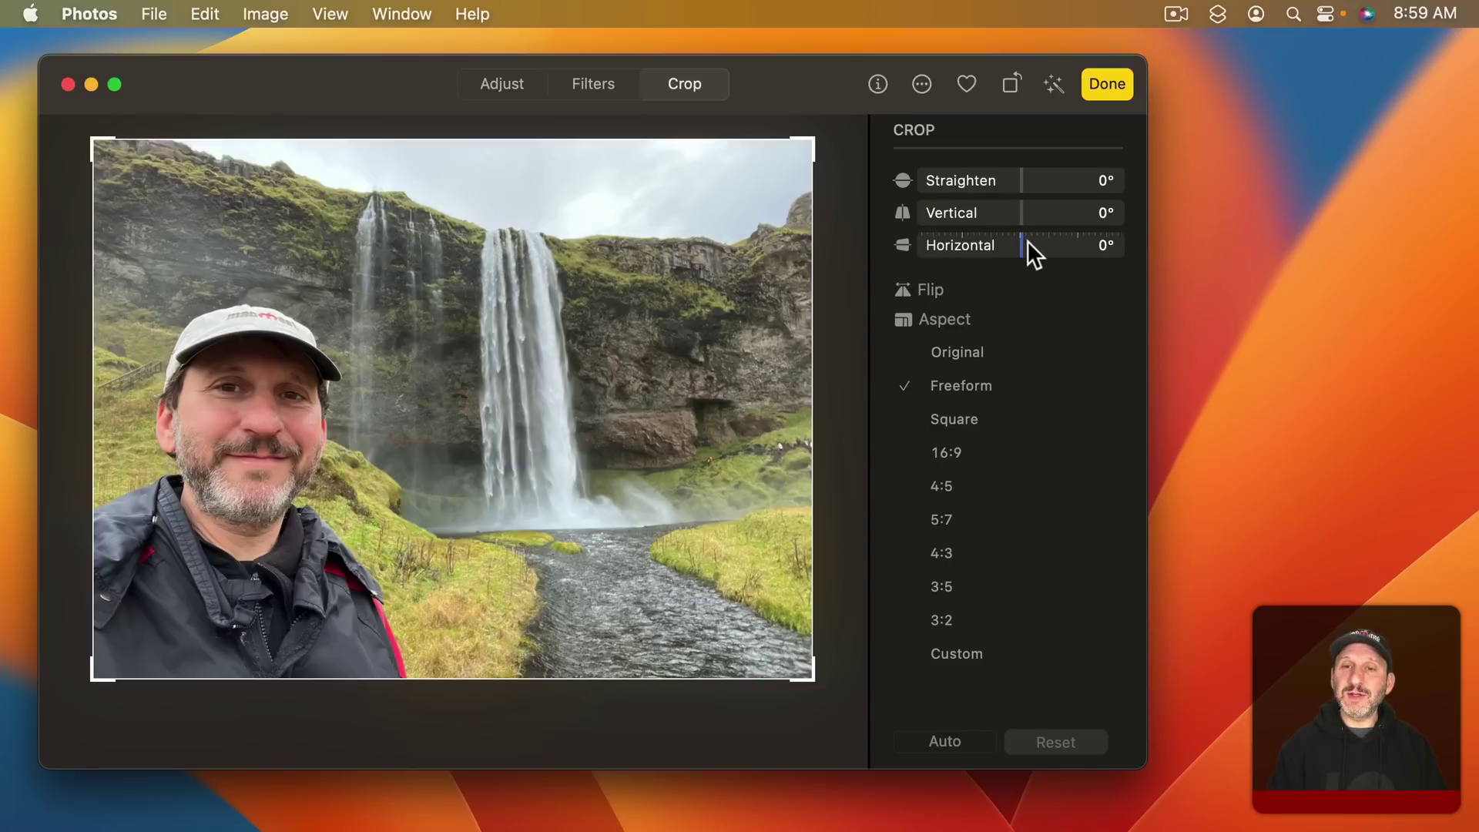
- Set the Horizontal perspective of the waterfall selfie to 14°, save the edit and return to the photo library
{"action": "left_click_drag", "start_coordinate": [1021, 245], "coordinate": [1066, 245]}
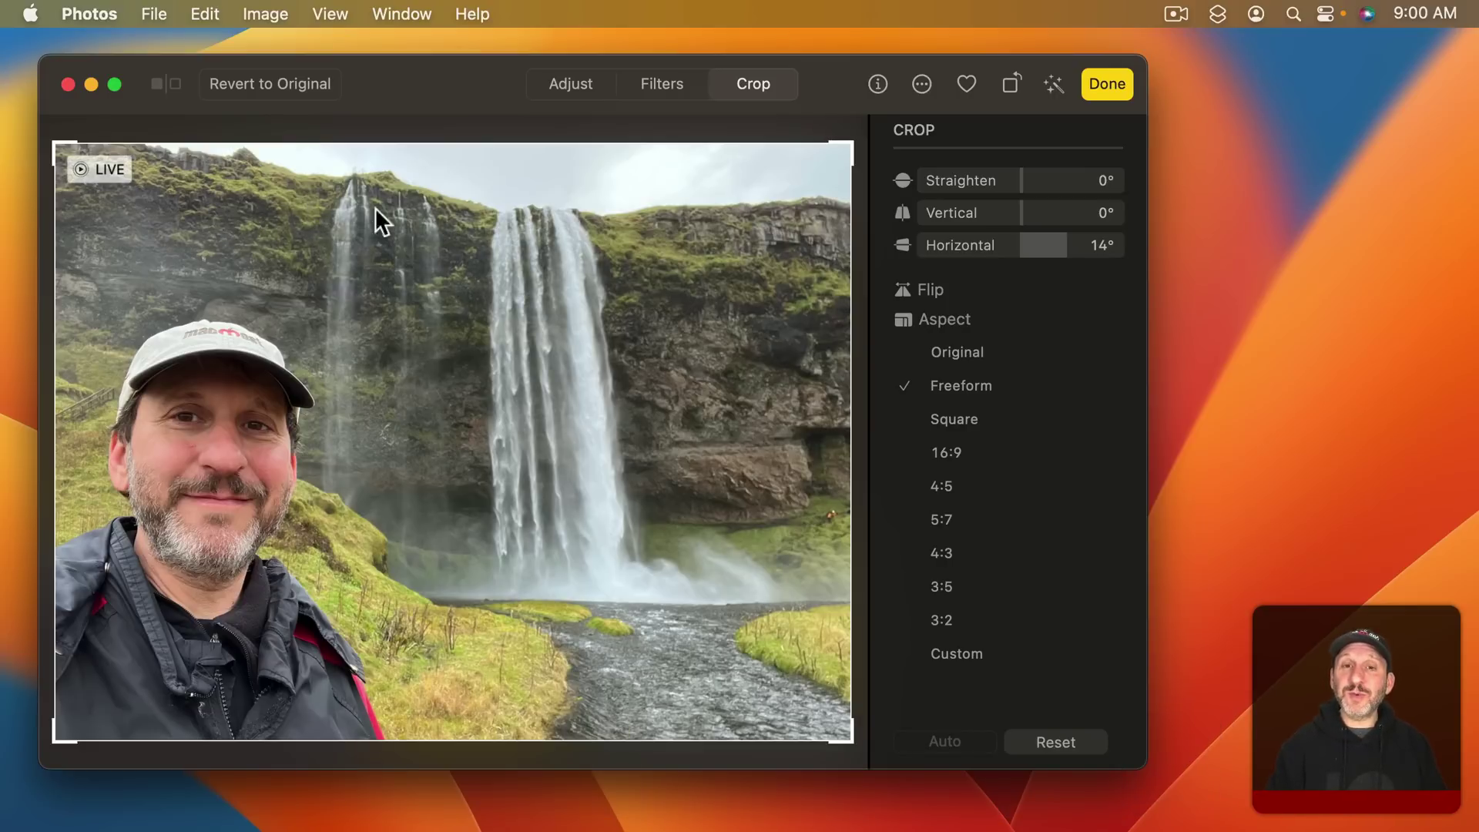
{"action": "left_click", "coordinate": [1110, 86]}
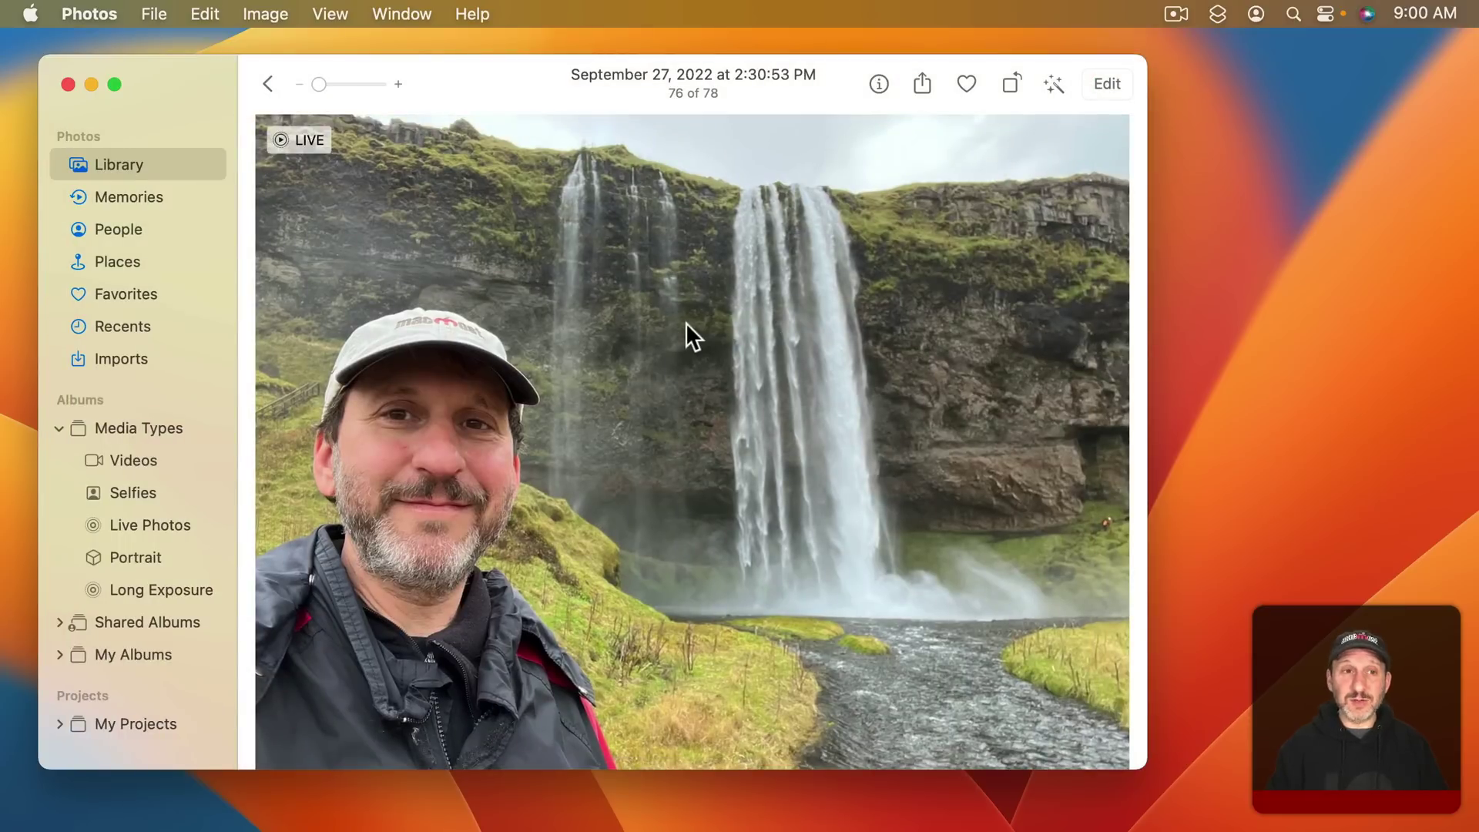
{"action": "left_click", "coordinate": [266, 81]}
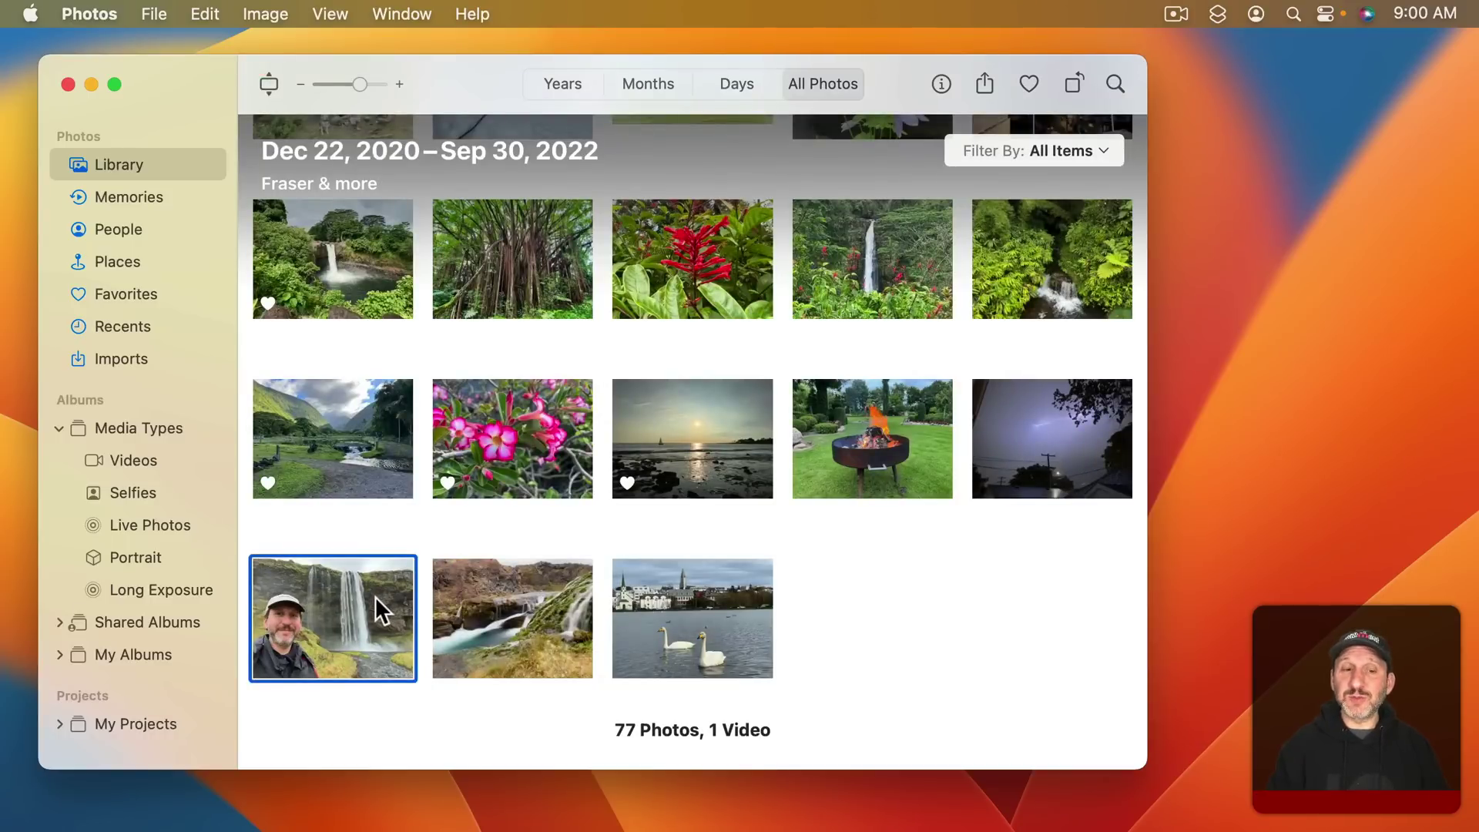
- Reopen the edited waterfall selfie from the library and revert it to the original
{"action": "double_click", "coordinate": [376, 598]}
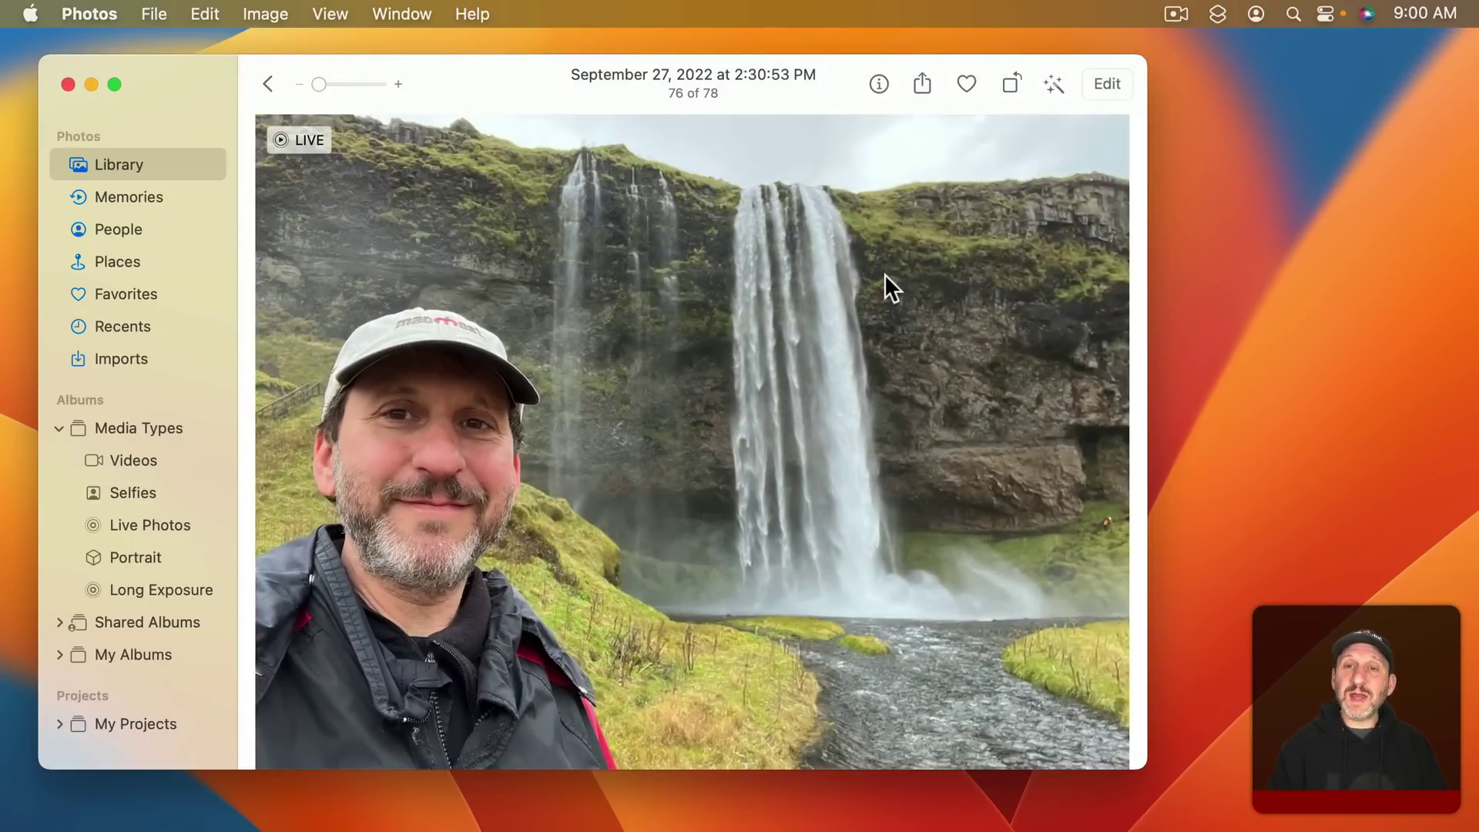
{"action": "left_click", "coordinate": [1103, 84]}
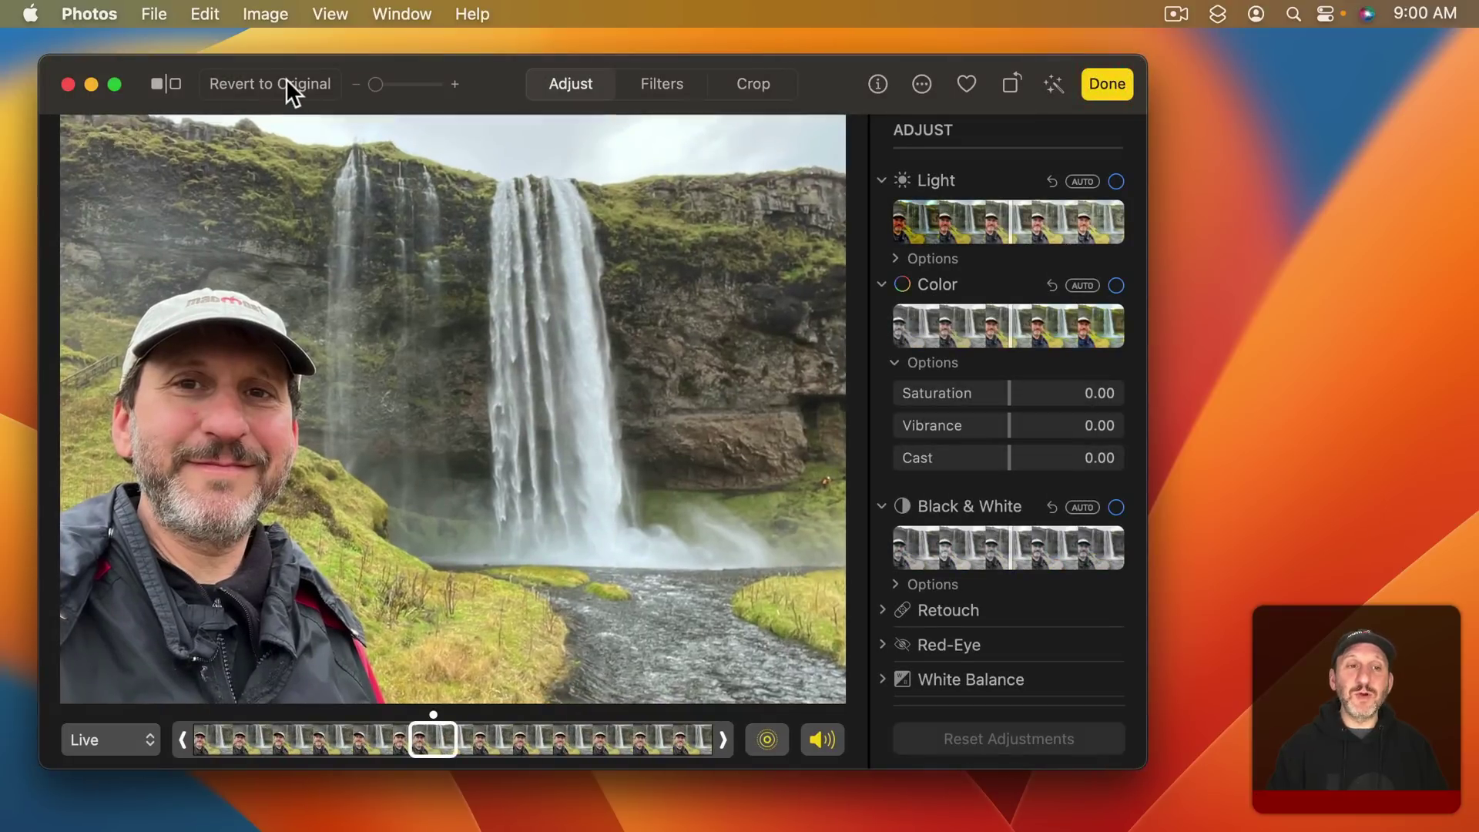
{"action": "left_click", "coordinate": [1107, 83]}
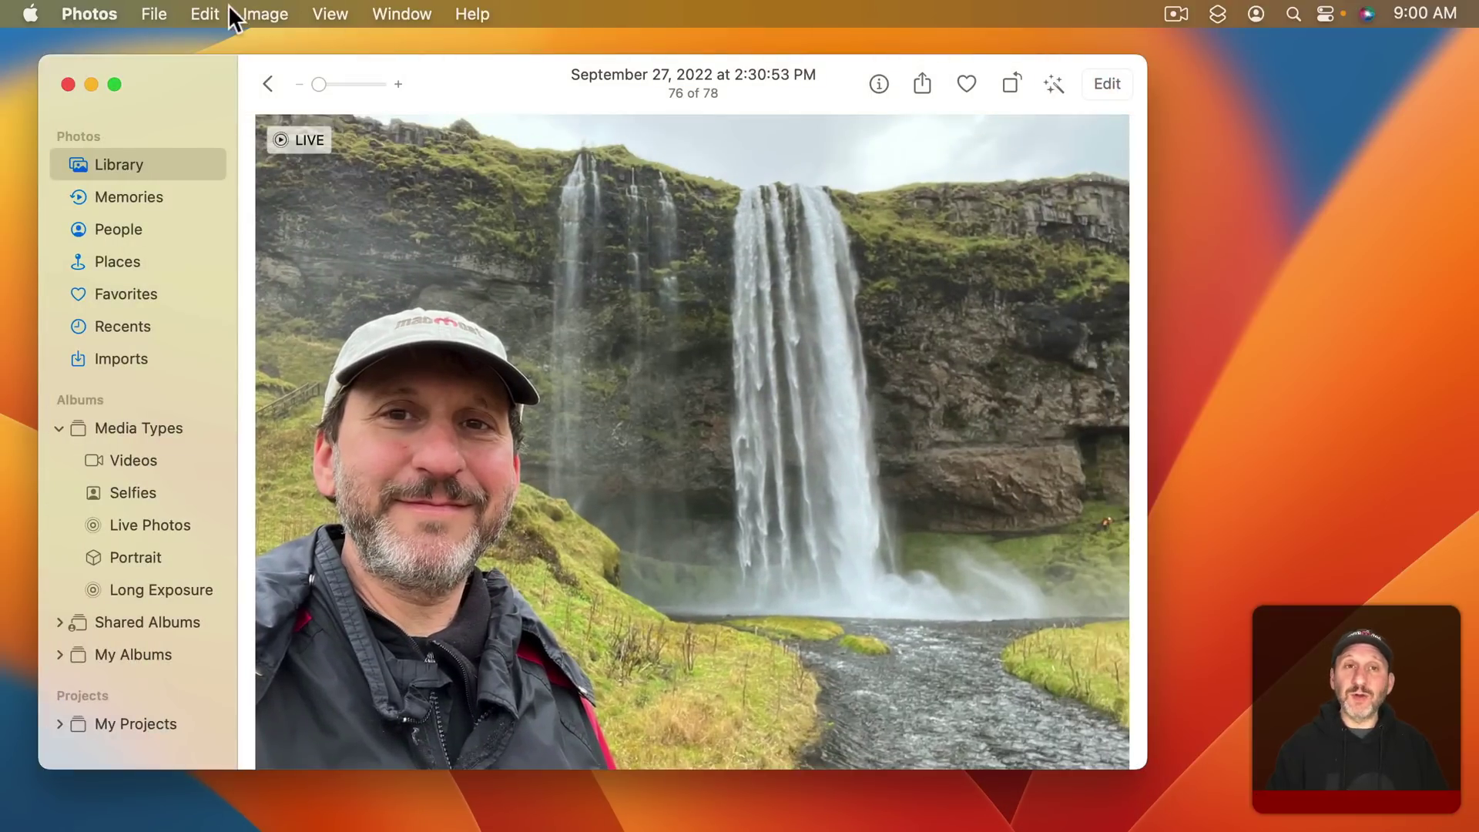
{"action": "left_click", "coordinate": [262, 12]}
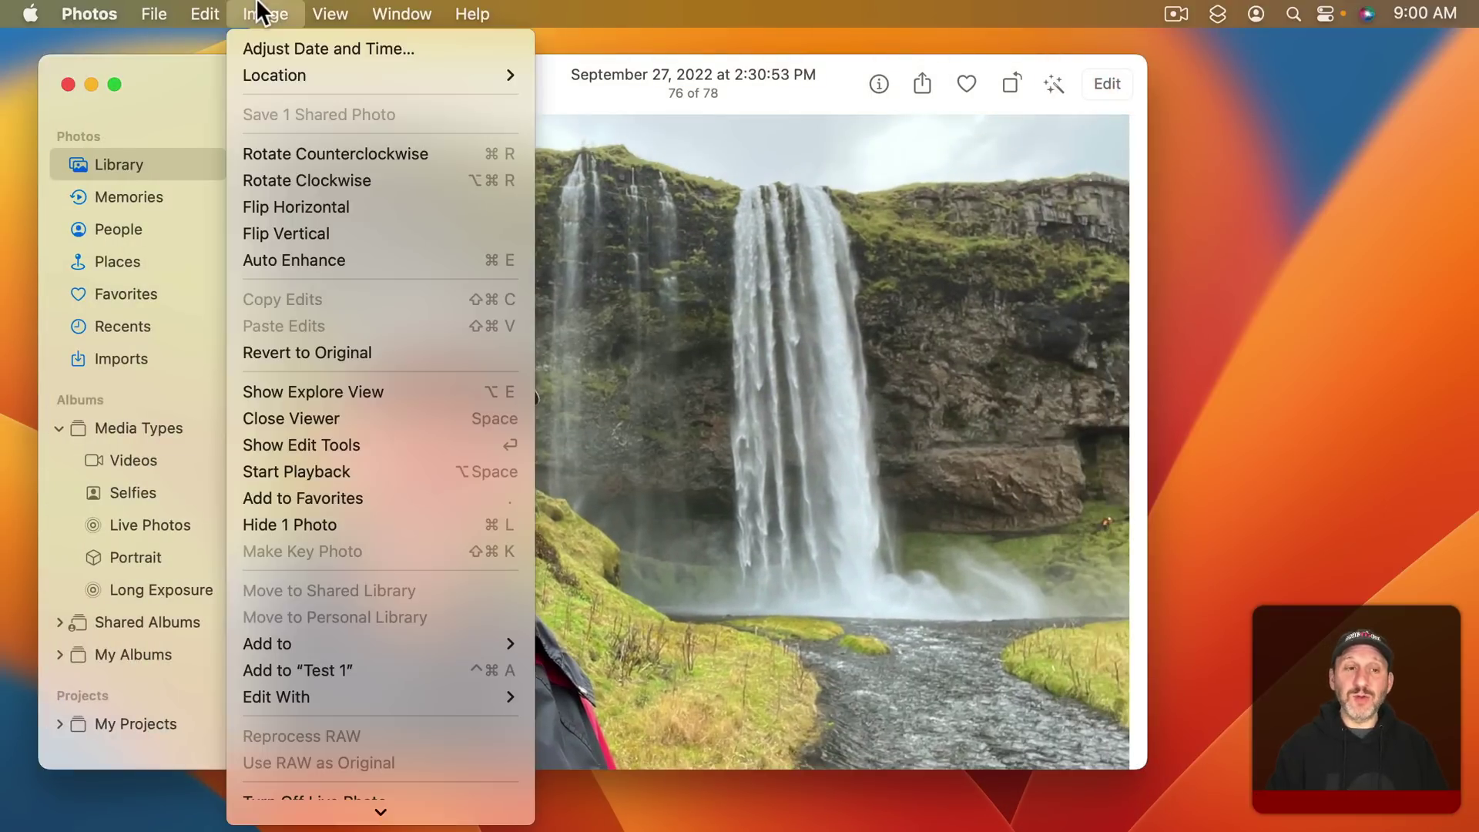
{"action": "left_click", "coordinate": [340, 354]}
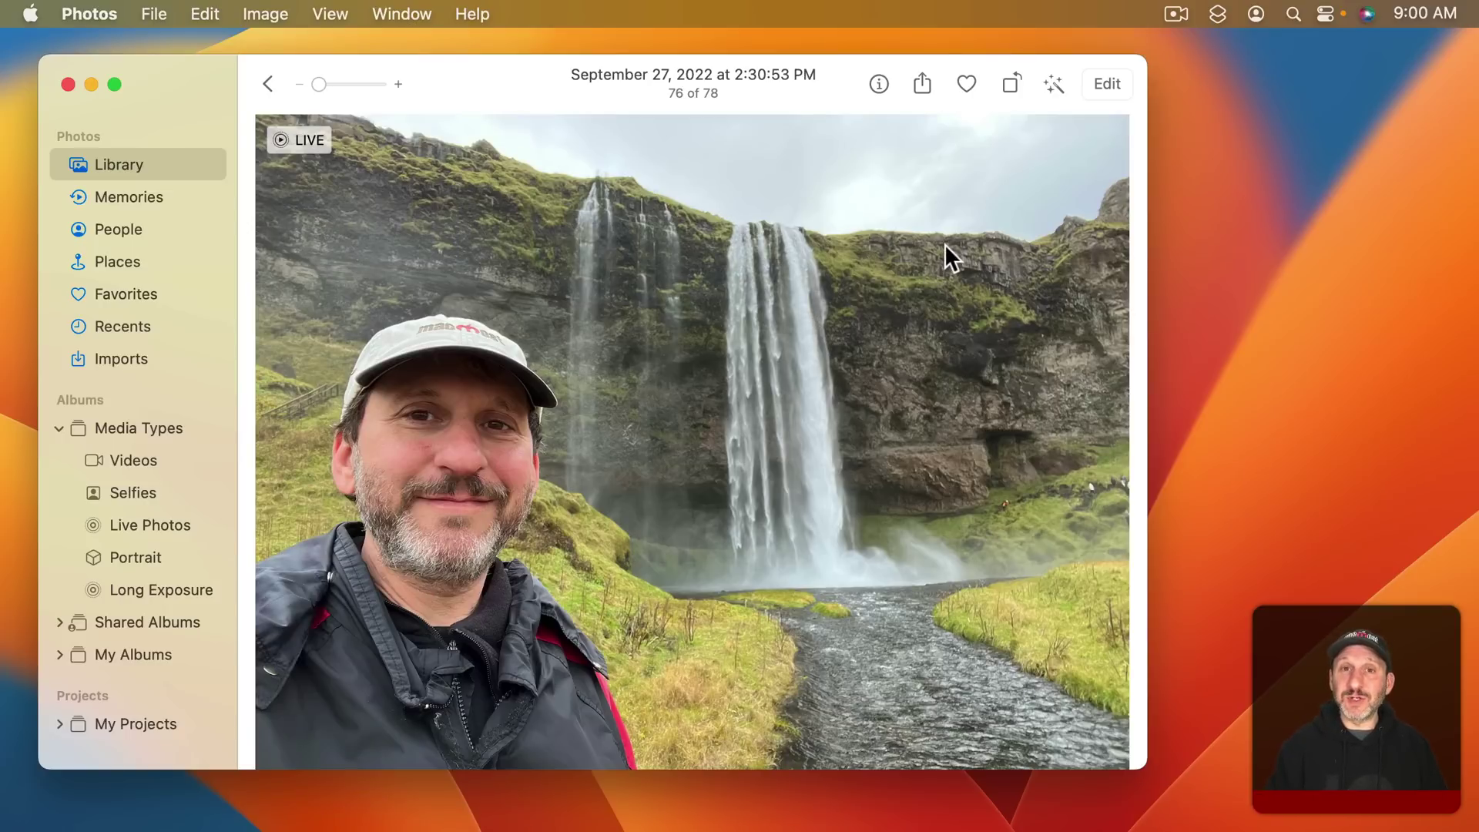
- Open the lake photo of the two swans, crop it freeform tightly around both swans, and save the edit
{"action": "key", "text": "Escape"}
{"action": "double_click", "coordinate": [701, 622]}
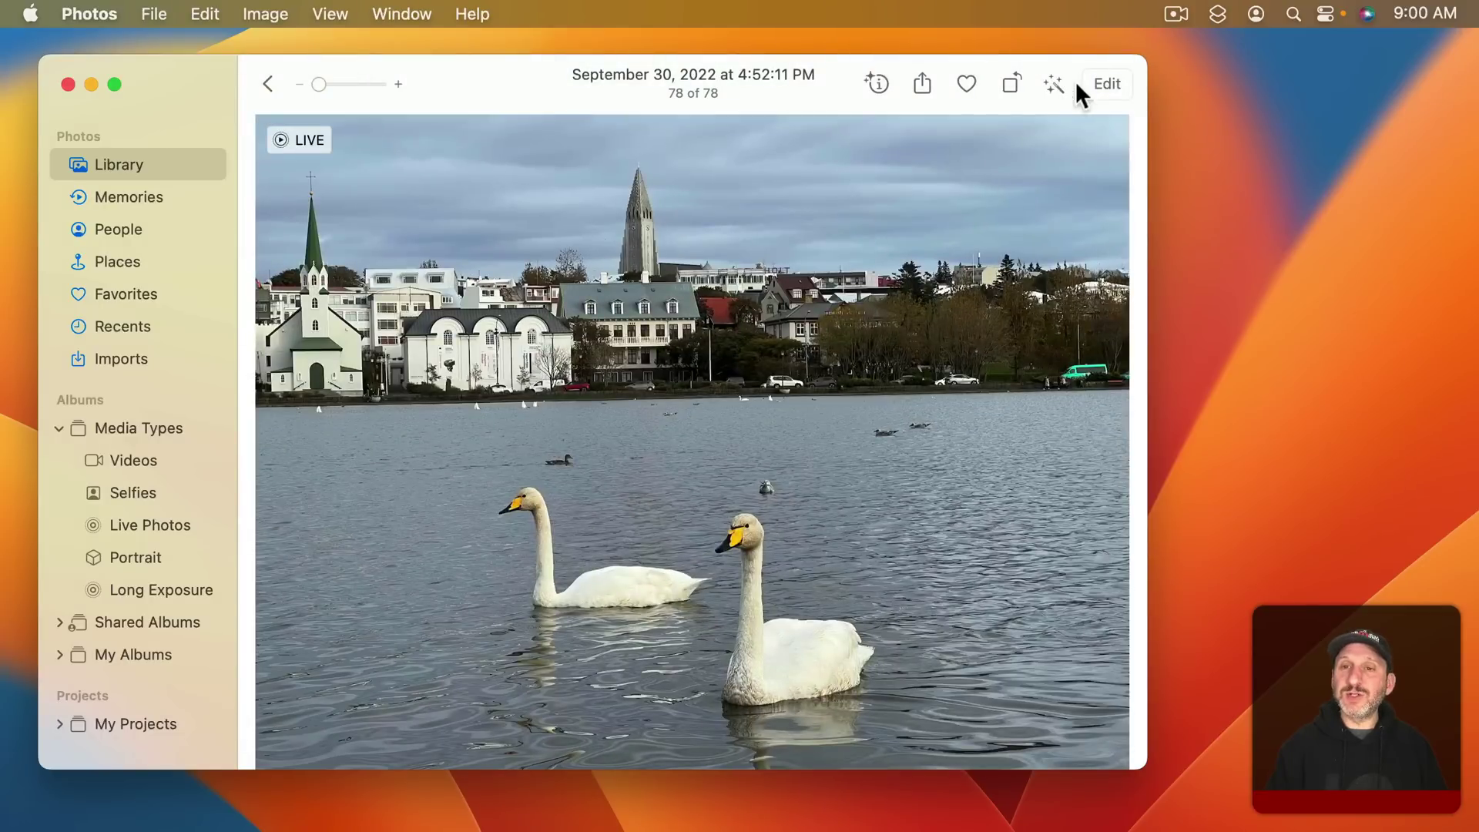
{"action": "key", "text": "c"}
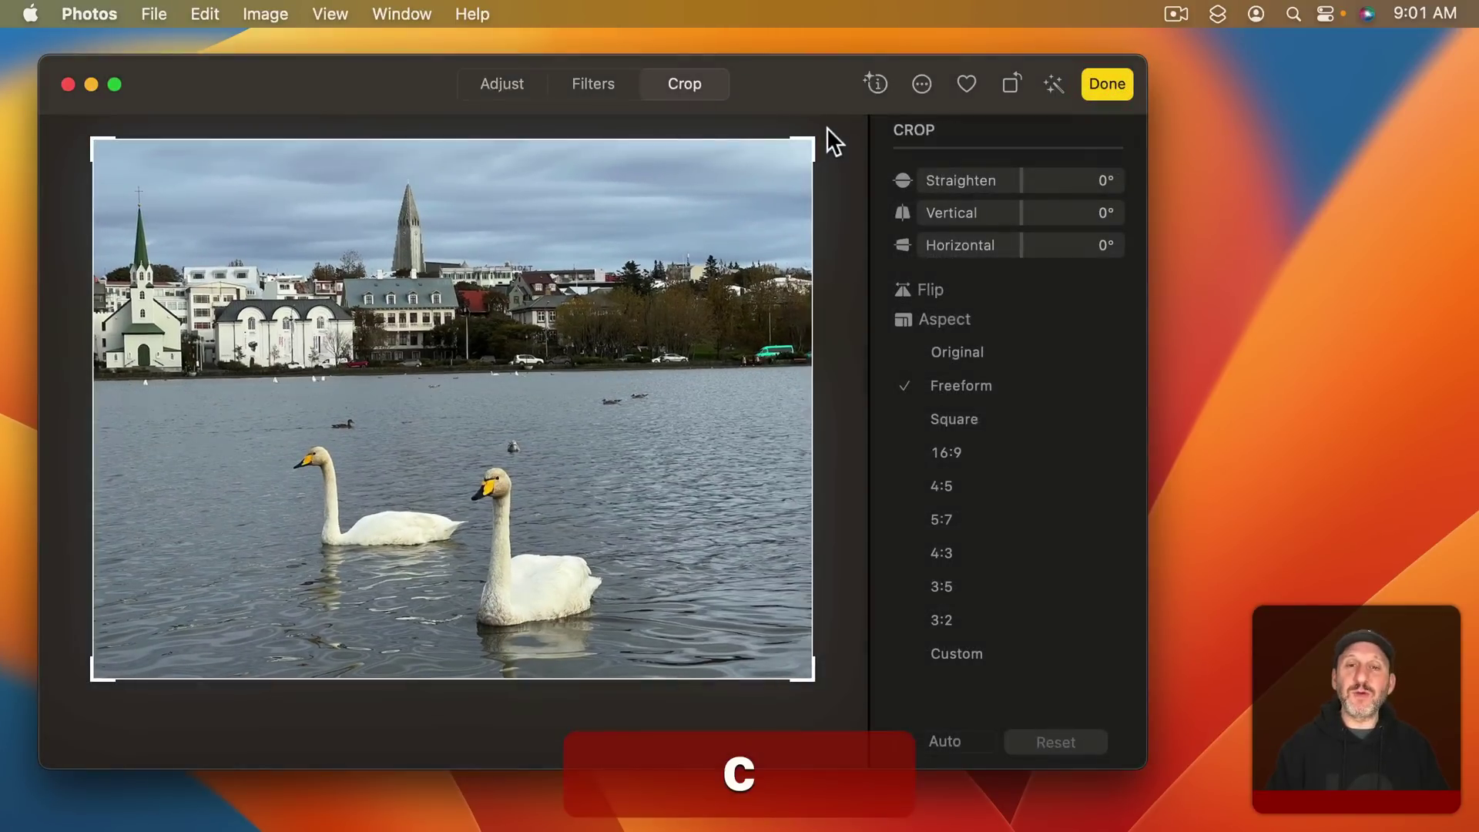
{"action": "left_click_drag", "start_coordinate": [813, 139], "coordinate": [614, 431]}
{"action": "left_click_drag", "start_coordinate": [100, 667], "coordinate": [269, 636]}
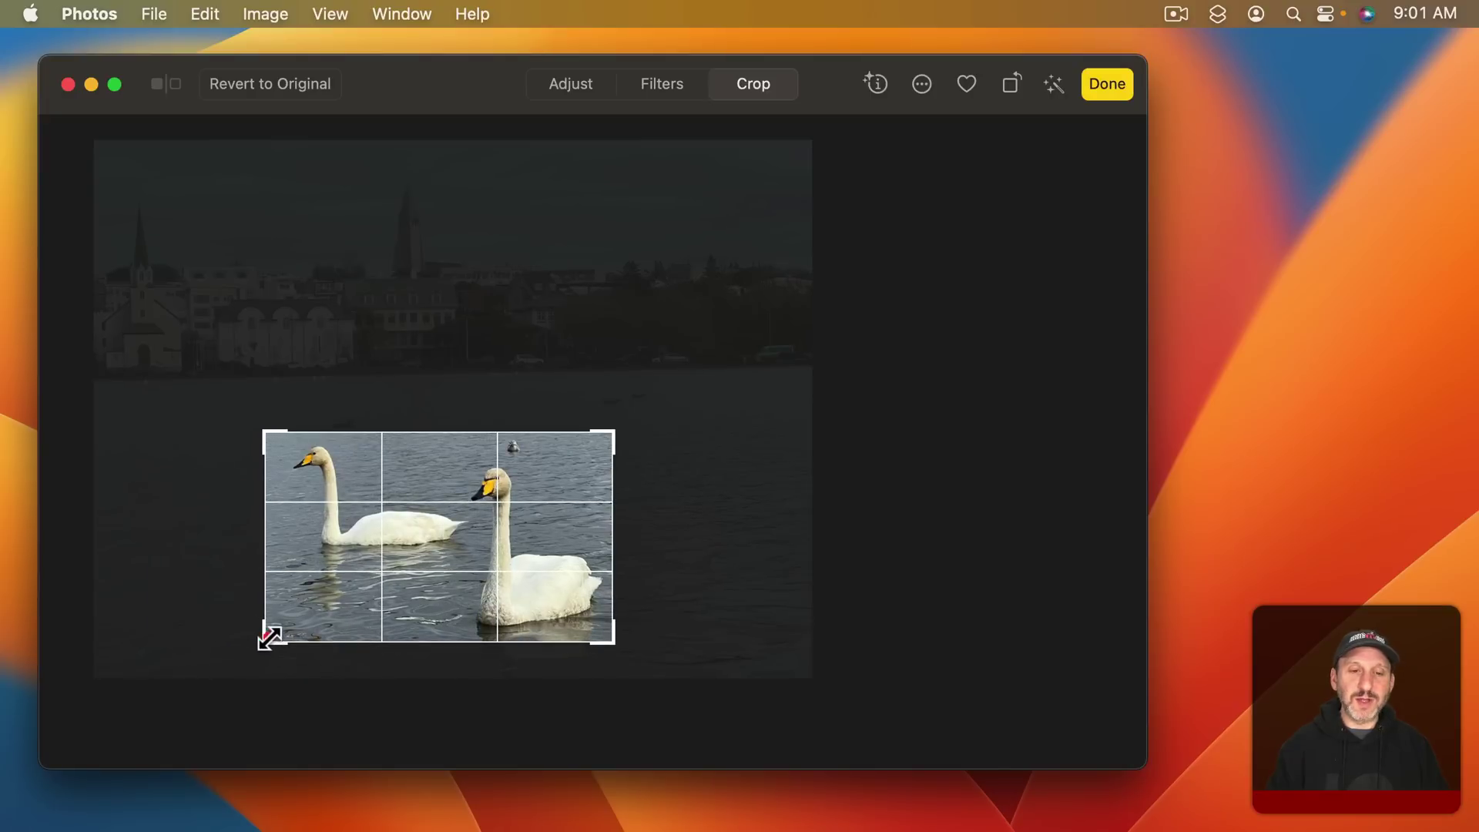
{"action": "left_click", "coordinate": [1107, 83]}
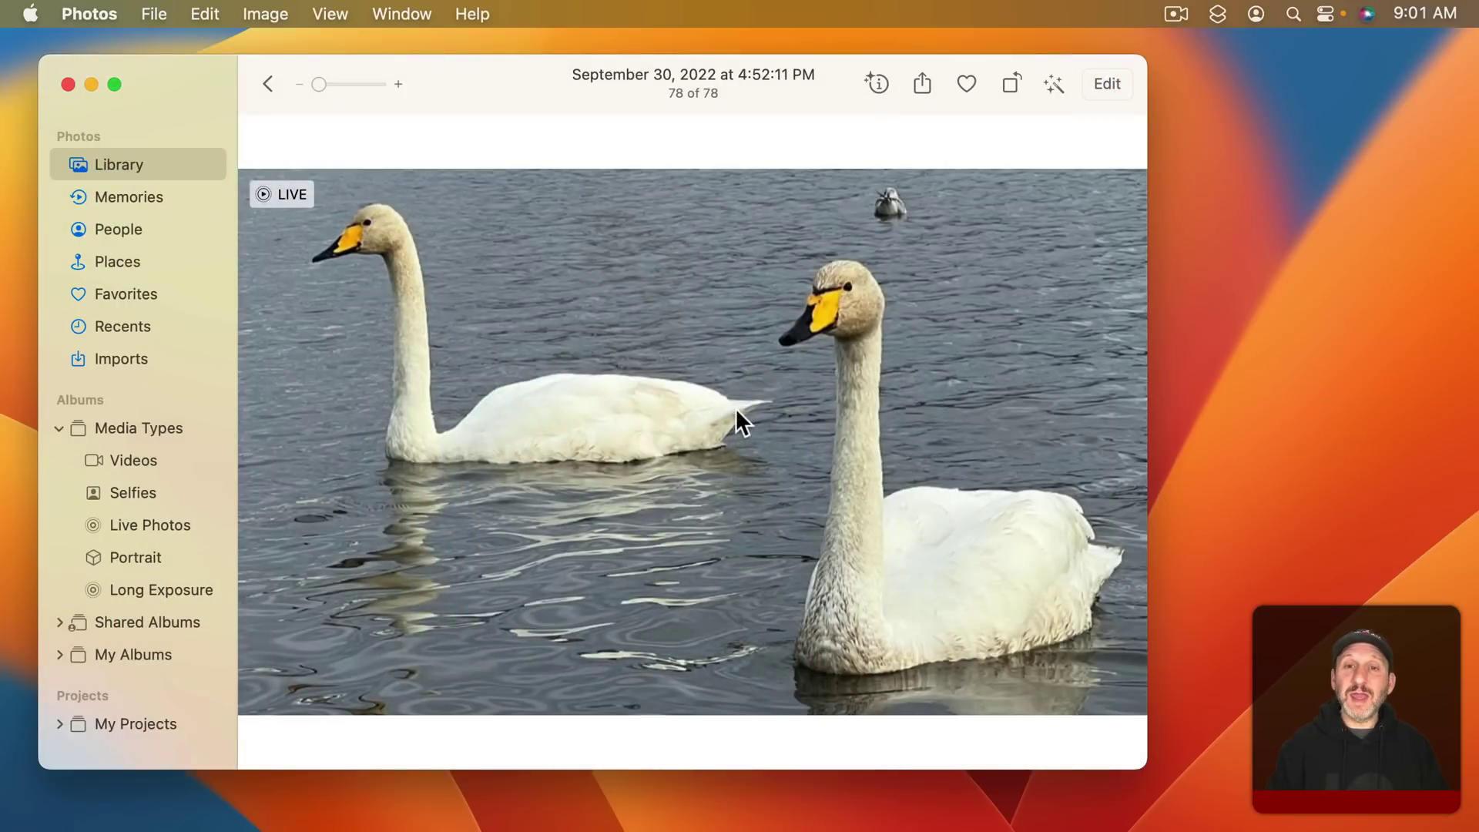
- Revert the cropped swan photo to its original version
{"action": "left_click", "coordinate": [266, 13]}
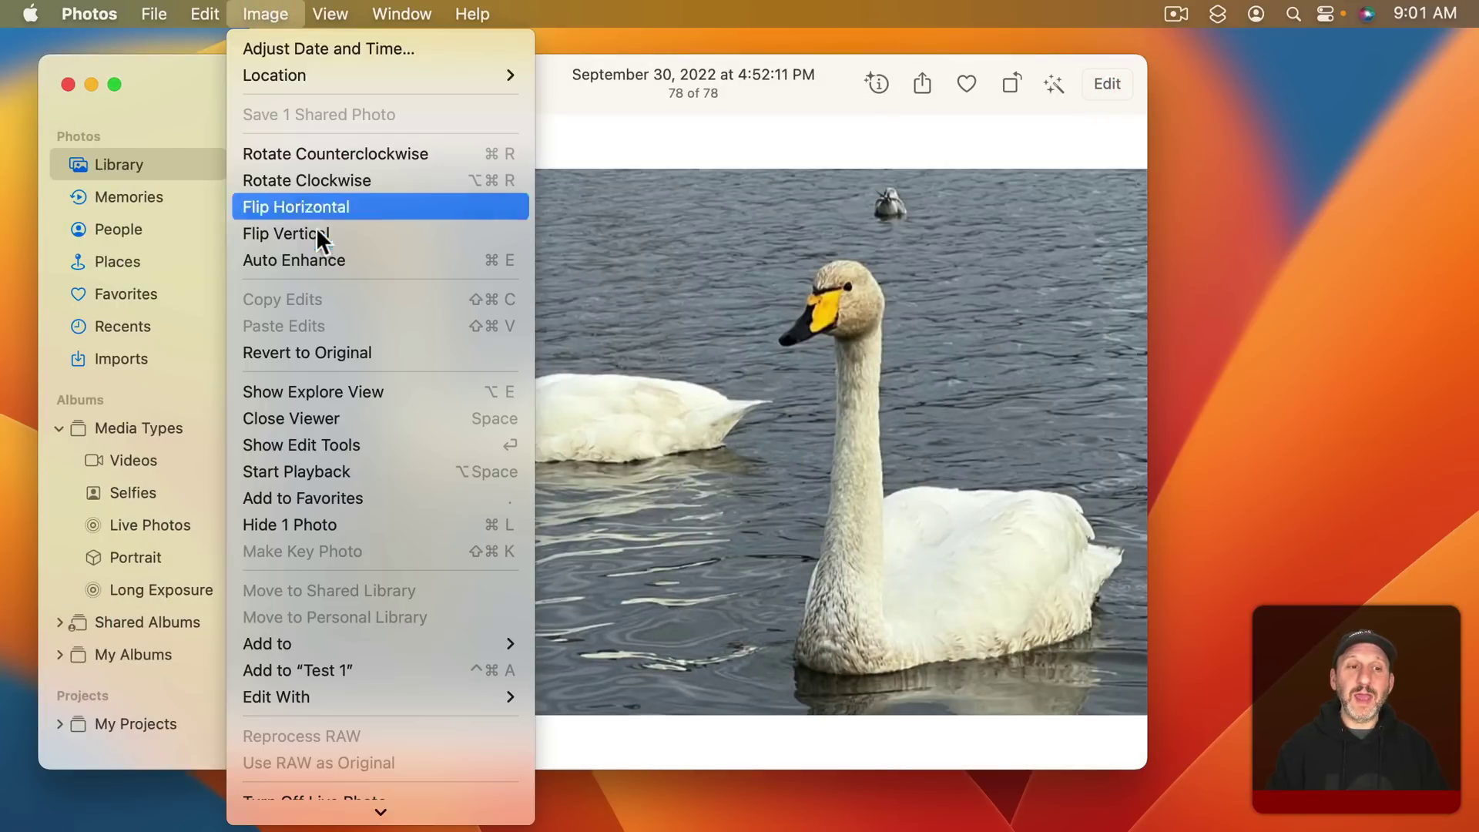
{"action": "left_click", "coordinate": [326, 360]}
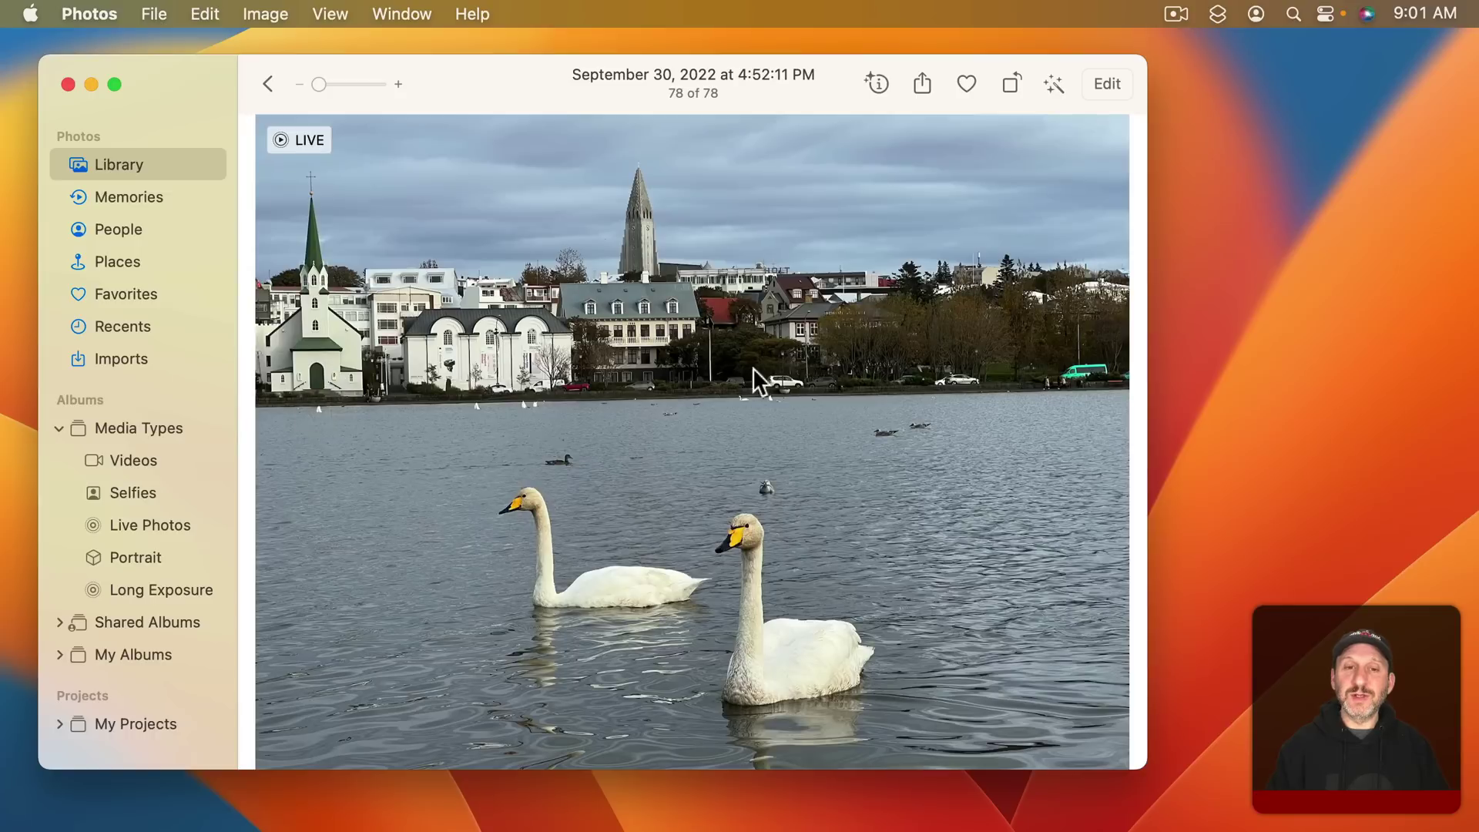